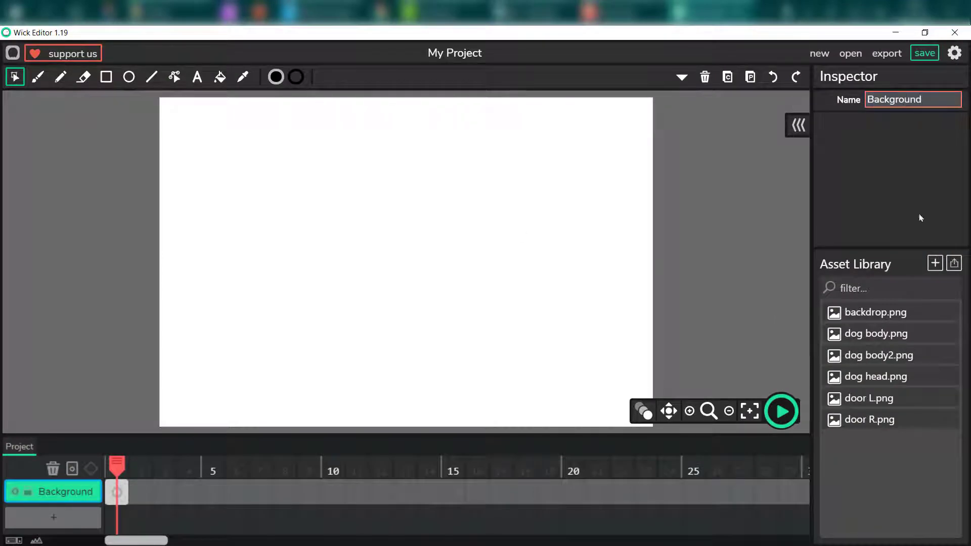
# Place backdrop.png on the canvas and set the project size to the 1080p preset.
pyautogui.moveTo(876, 312); pyautogui.dragTo(505, 251)
pyautogui.click(954, 53)
pyautogui.click(597, 352)
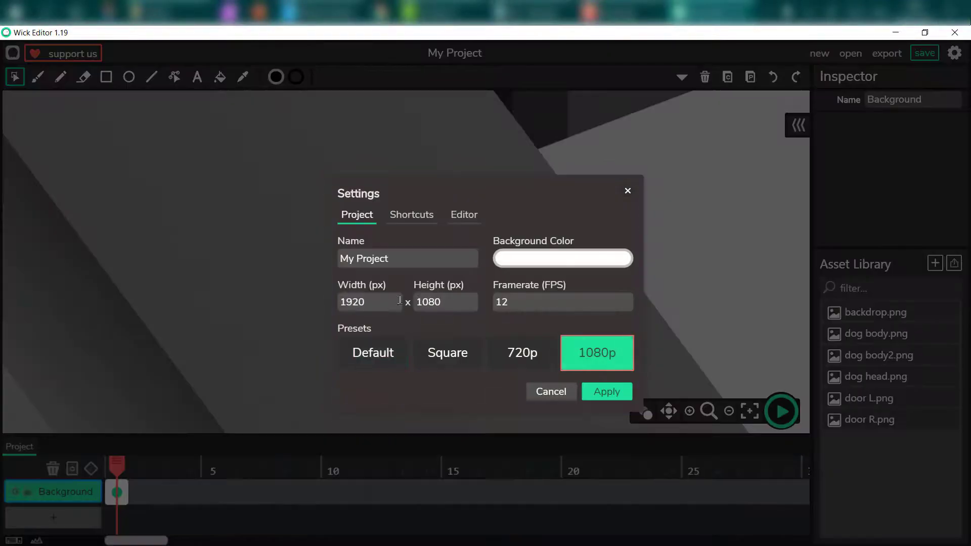
pyautogui.click(607, 392)
# Align the backdrop image with the canvas using Origin Y 540 and X 0, and lock the Background layer.
pyautogui.click(728, 411)
pyautogui.click(729, 411)
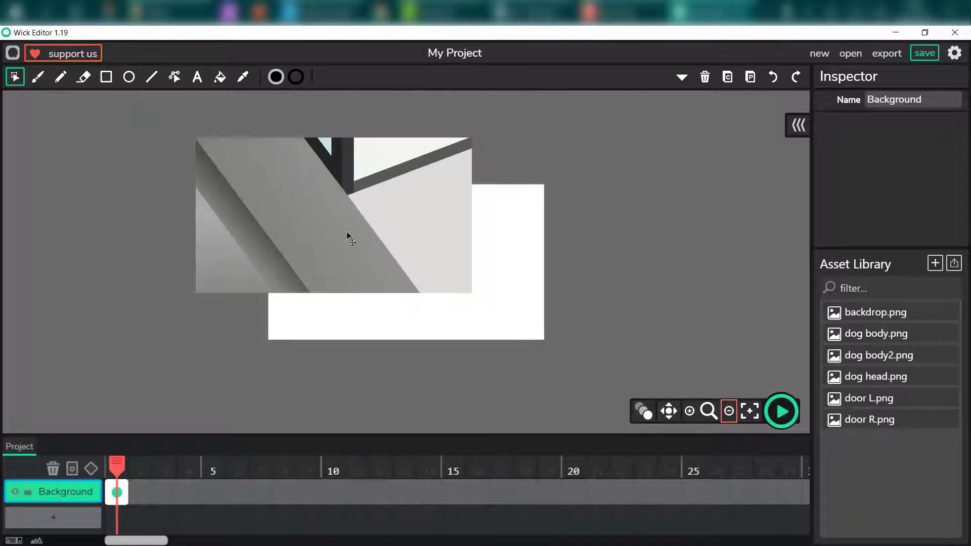
pyautogui.click(470, 262)
pyautogui.moveTo(471, 262); pyautogui.dragTo(489, 281)
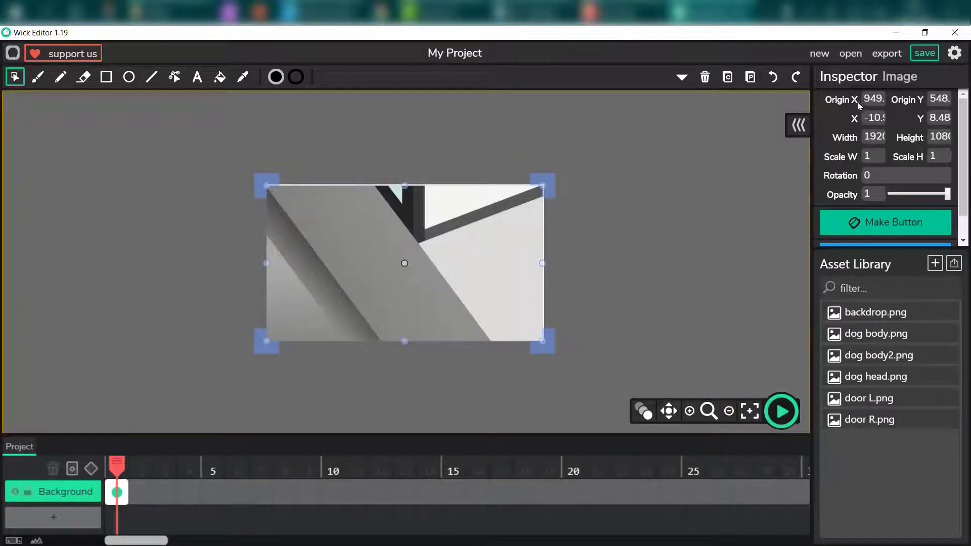
pyautogui.click(863, 100)
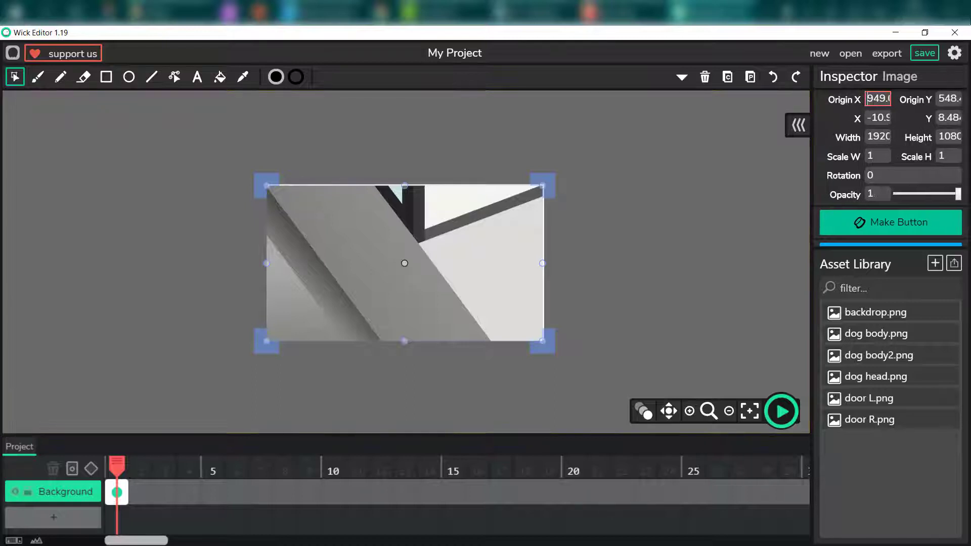
pyautogui.press('Tab')
pyautogui.write('540')
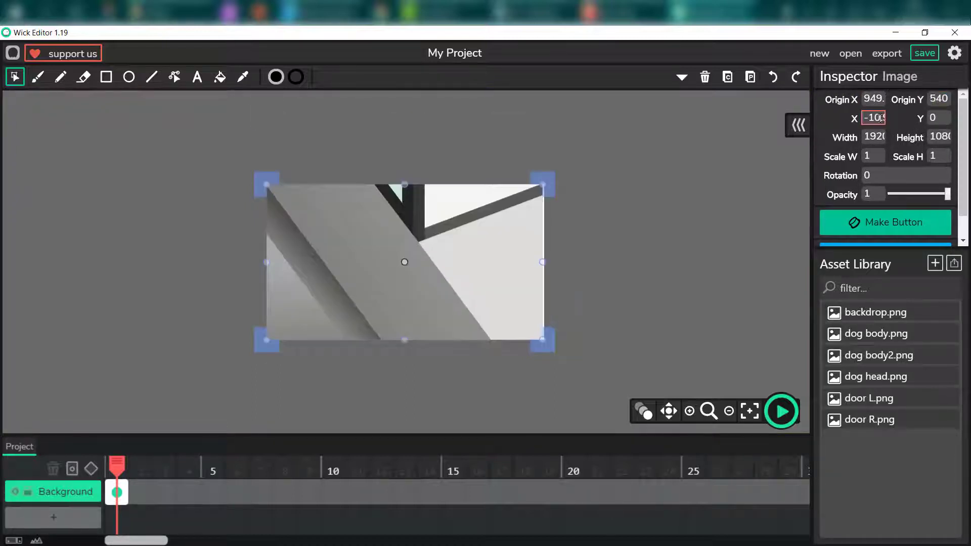
pyautogui.write('0')
pyautogui.click(610, 223)
pyautogui.click(521, 243)
pyautogui.click(615, 242)
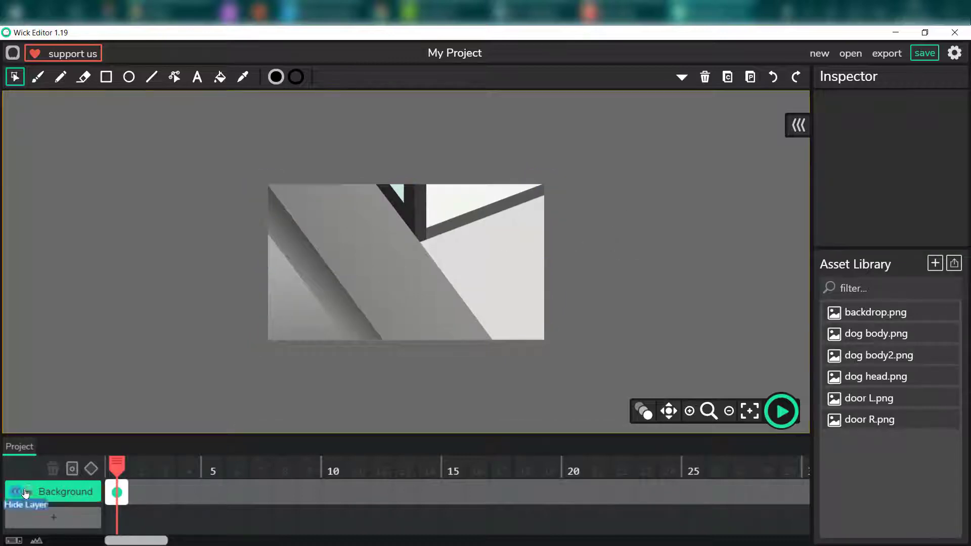
pyautogui.click(27, 491)
# Add a layer named Dog and place dog body.png on it over the backdrop.
pyautogui.click(54, 517)
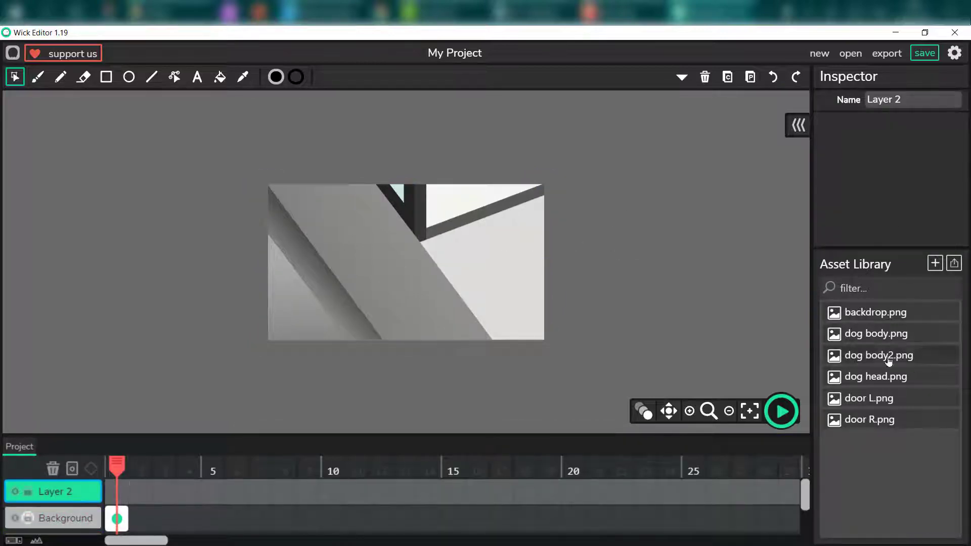
pyautogui.moveTo(912, 100); pyautogui.dragTo(736, 89)
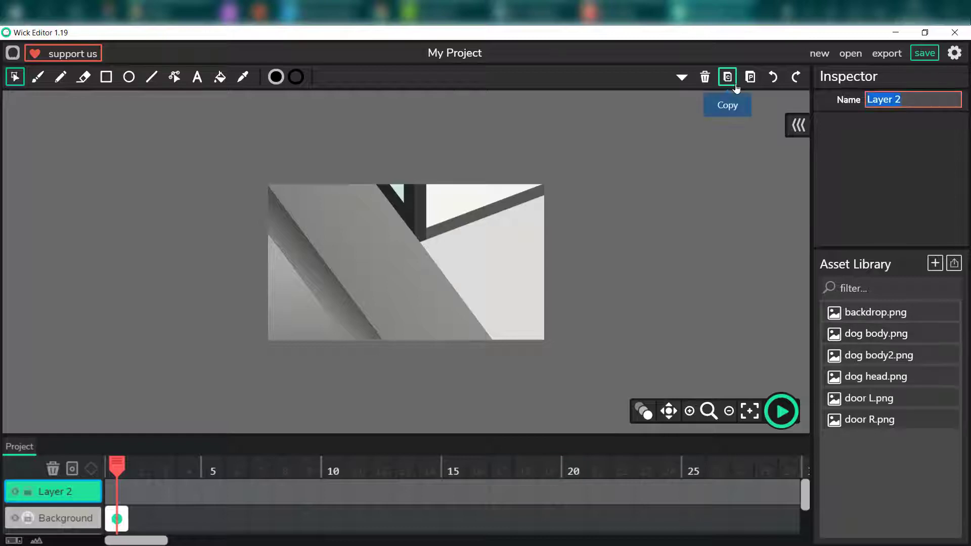
pyautogui.moveTo(924, 328); pyautogui.dragTo(438, 247)
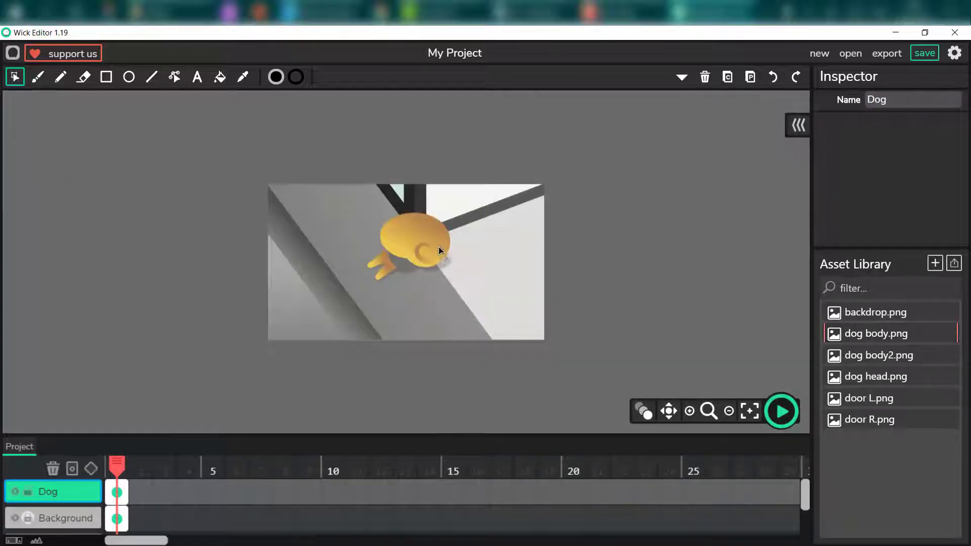
# Add a layer named Head above Dog and place dog head.png on it at the dog's body.
pyautogui.moveTo(190, 435); pyautogui.dragTo(190, 375)
pyautogui.click(77, 490)
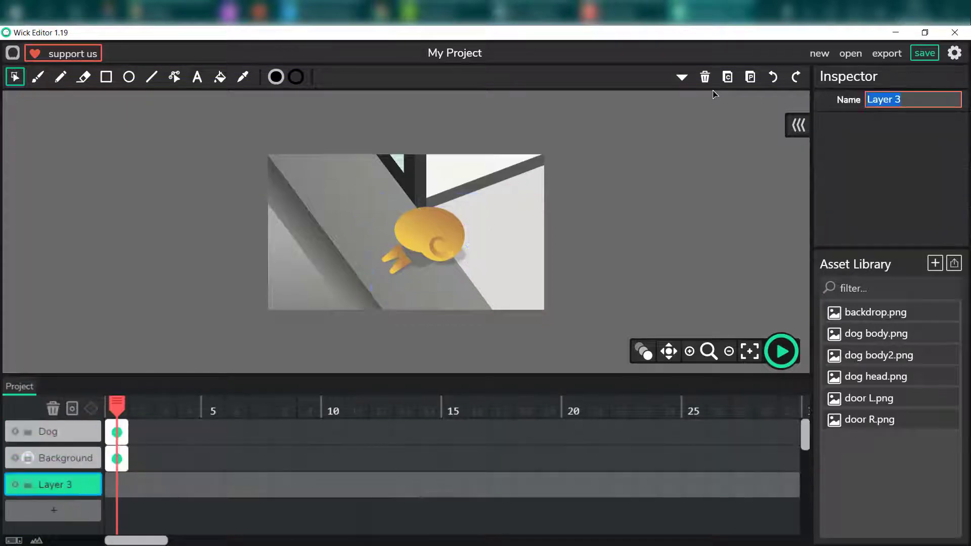
pyautogui.moveTo(83, 421); pyautogui.dragTo(83, 421)
pyautogui.click(117, 432)
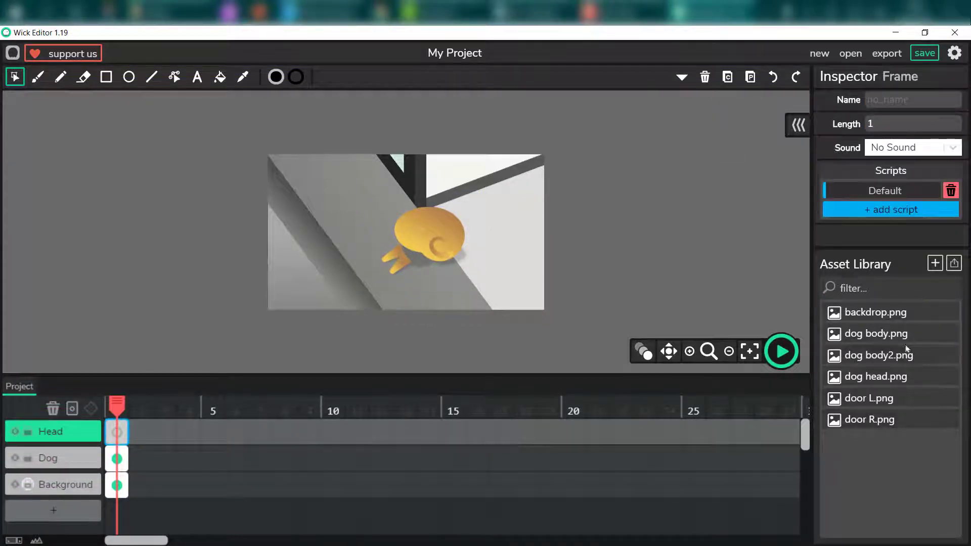
pyautogui.moveTo(905, 376); pyautogui.dragTo(510, 280)
# Add a layer named Door R with a frame at frame 1 and place door R.png on it.
pyautogui.click(82, 511)
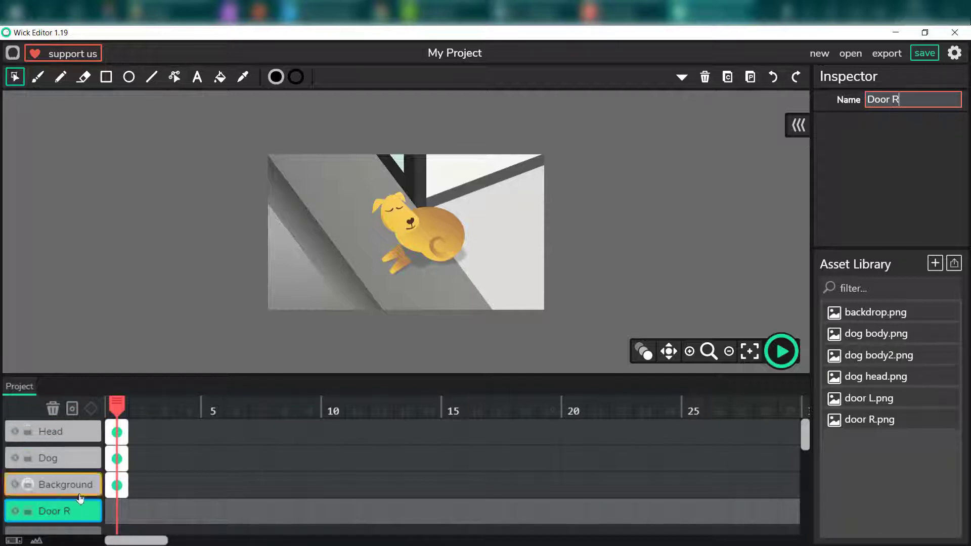
pyautogui.click(112, 519)
pyautogui.moveTo(442, 255); pyautogui.dragTo(442, 256)
# Add a layer named Door L with a frame at frame 1 and place door L.png on it.
pyautogui.scroll(-2, 442, 256)
pyautogui.scroll(-3, 102, 493)
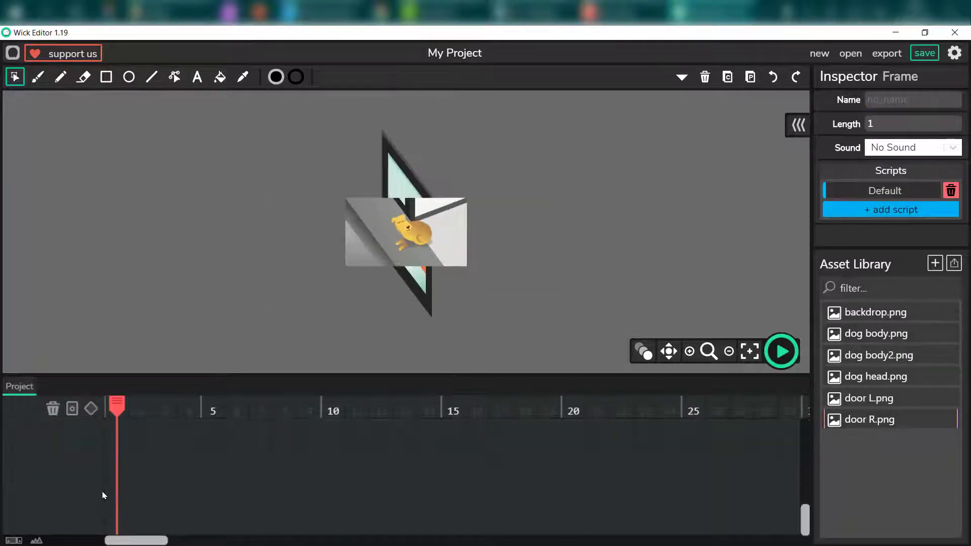
pyautogui.scroll(2, 99, 493)
pyautogui.click(87, 490)
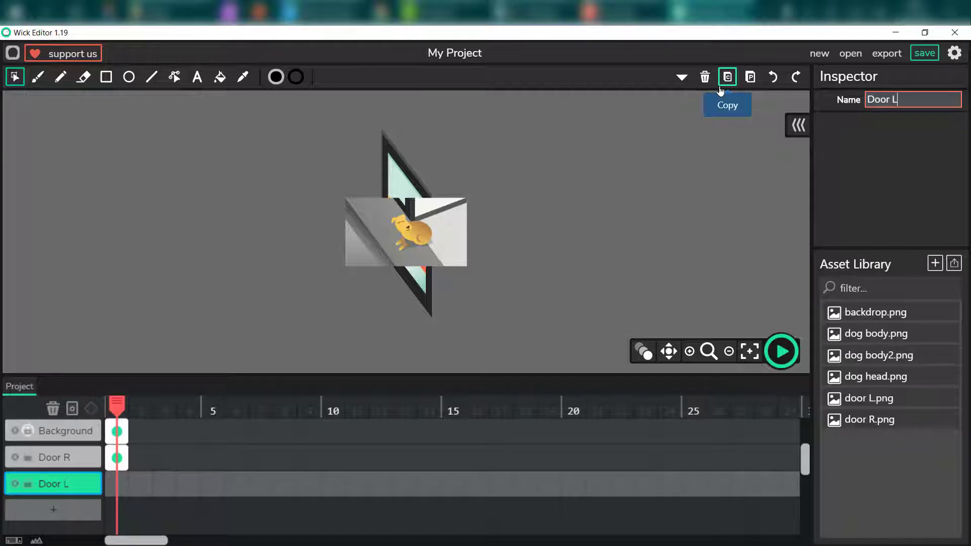
pyautogui.click(117, 484)
pyautogui.moveTo(924, 392); pyautogui.dragTo(537, 275)
# Reorder the layers so Door R and Door L sit above Head at the top of the stack.
pyautogui.moveTo(91, 455); pyautogui.dragTo(81, 385)
pyautogui.scroll(-3, 91, 447)
pyautogui.moveTo(91, 436)
pyautogui.mouseDown()
pyautogui.moveTo(91, 386)
pyautogui.moveTo(95, 442)
pyautogui.mouseUp()
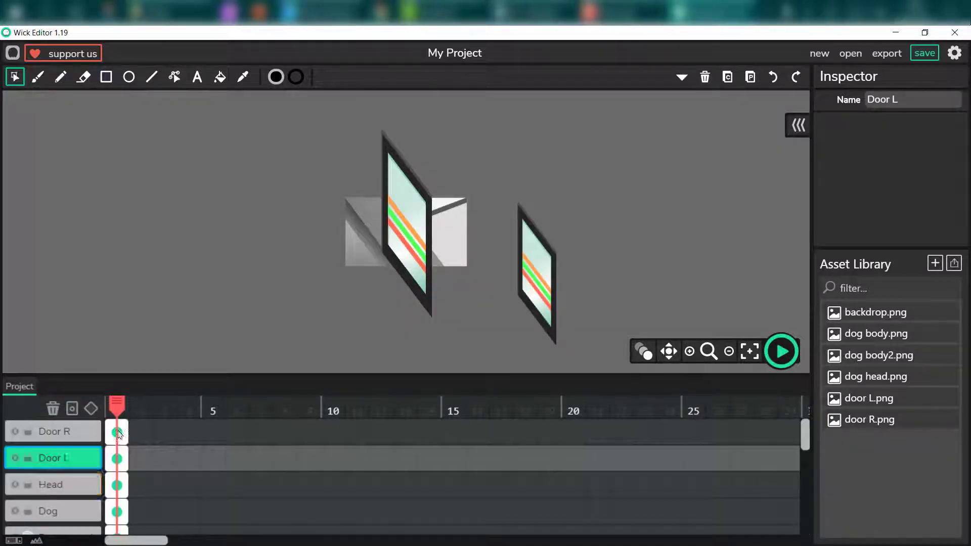
# Position the Door R image over the backdrop's right edge at about X 1655, and the Door L image above the backdrop's upper edge.
pyautogui.moveTo(433, 253); pyautogui.dragTo(378, 180)
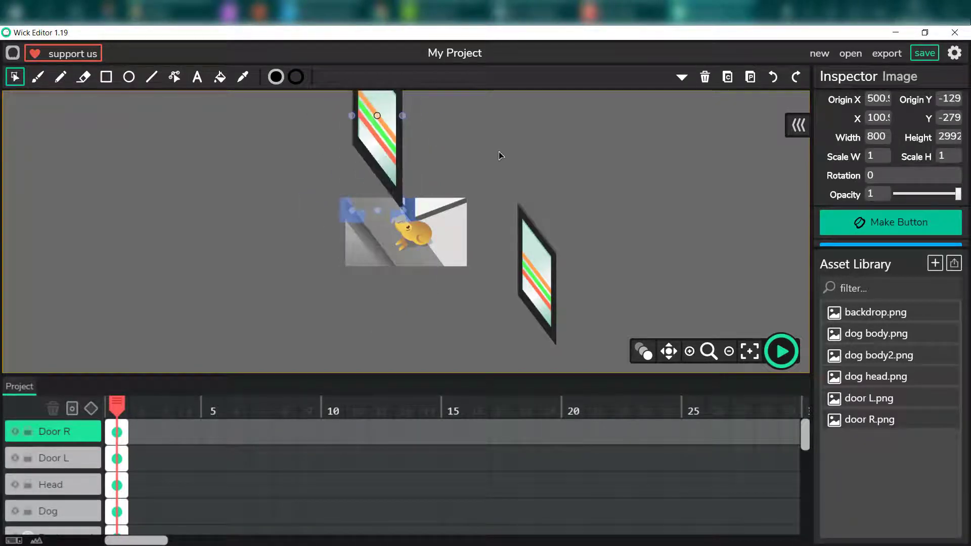
pyautogui.click(604, 205)
pyautogui.click(541, 293)
pyautogui.click(445, 303)
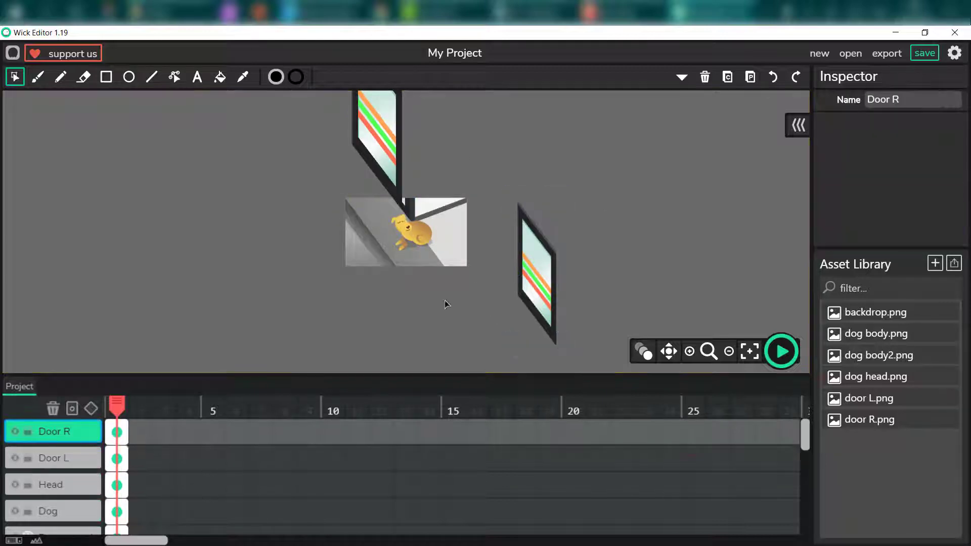
pyautogui.click(544, 302)
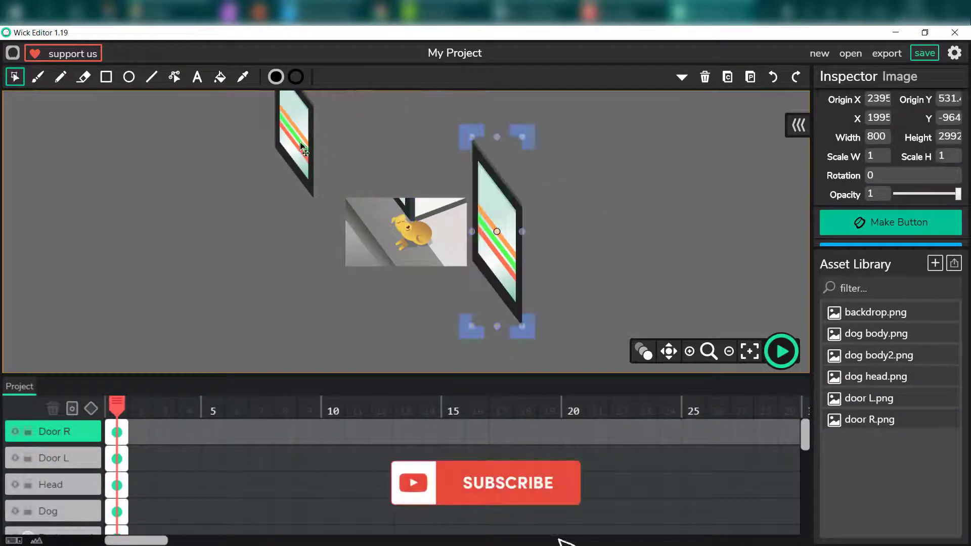
pyautogui.moveTo(301, 148); pyautogui.dragTo(387, 147)
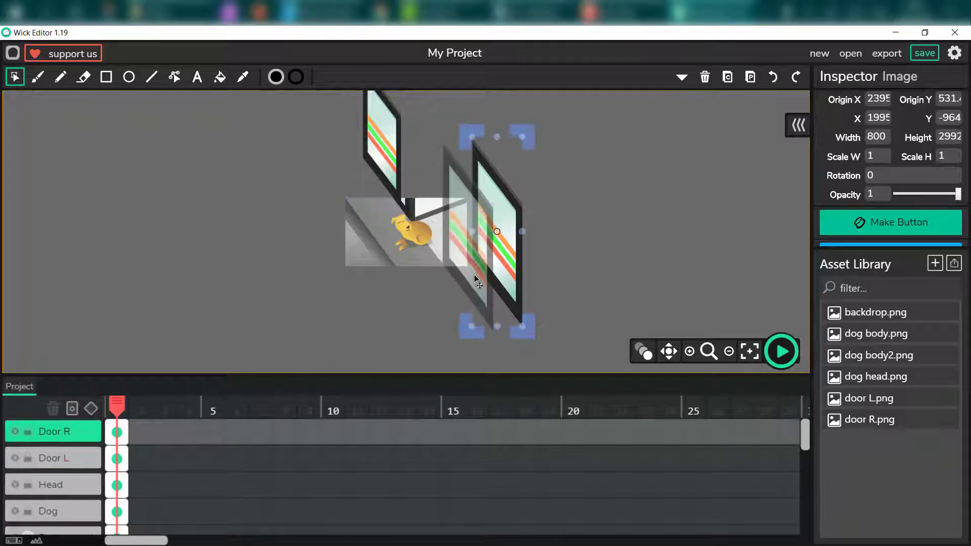
pyautogui.moveTo(471, 272); pyautogui.dragTo(463, 330)
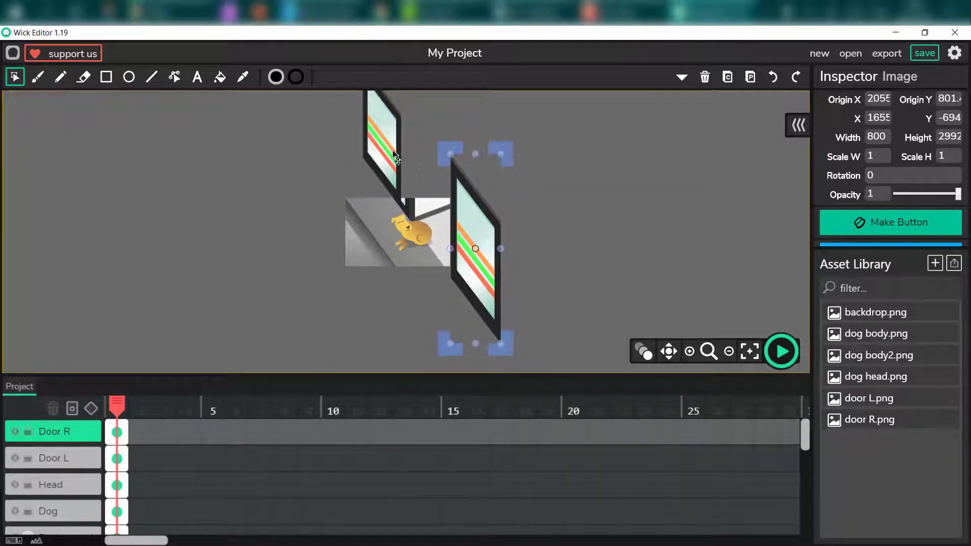
pyautogui.click(395, 163)
pyautogui.moveTo(395, 159); pyautogui.dragTo(398, 160)
pyautogui.click(587, 186)
# Turn on onion skinning, and reposition the dog's body and head so the head rests lower, just above the paws.
pyautogui.click(689, 354)
pyautogui.click(688, 355)
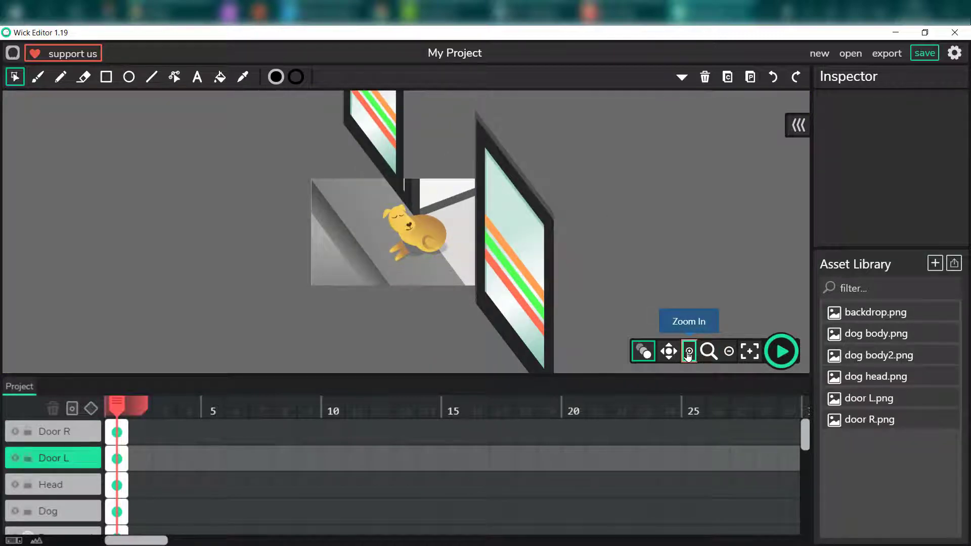
pyautogui.click(433, 230)
pyautogui.moveTo(448, 250)
pyautogui.mouseDown()
pyautogui.moveTo(464, 256)
pyautogui.moveTo(440, 240)
pyautogui.moveTo(444, 265)
pyautogui.mouseUp()
pyautogui.click(409, 226)
pyautogui.click(402, 217)
pyautogui.click(409, 223)
pyautogui.click(163, 219)
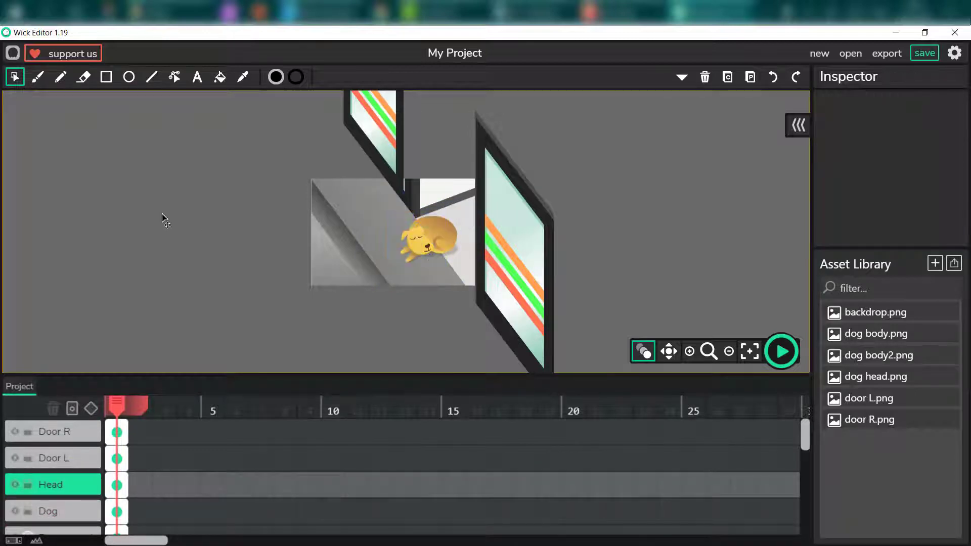
# Extend the Background layer's frame to about frame 42.
pyautogui.scroll(-4, 145, 465)
pyautogui.scroll(2, 144, 466)
pyautogui.moveTo(128, 461); pyautogui.dragTo(724, 460)
pyautogui.scroll(3, 89, 490)
# Add a tween at frame 1 of the Door R layer and extend its frame to 12 frames.
pyautogui.click(90, 511)
pyautogui.hscroll(-3, 256, 544)
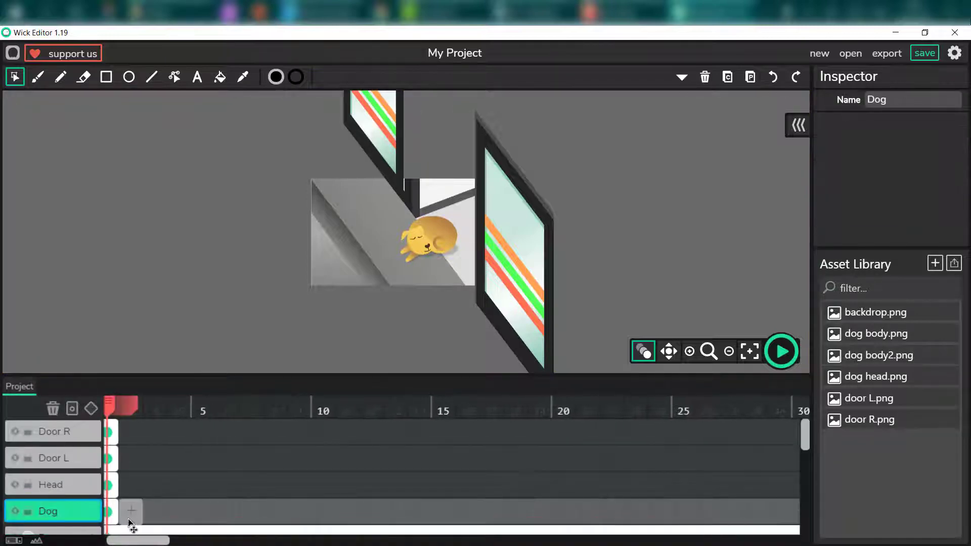
pyautogui.click(87, 433)
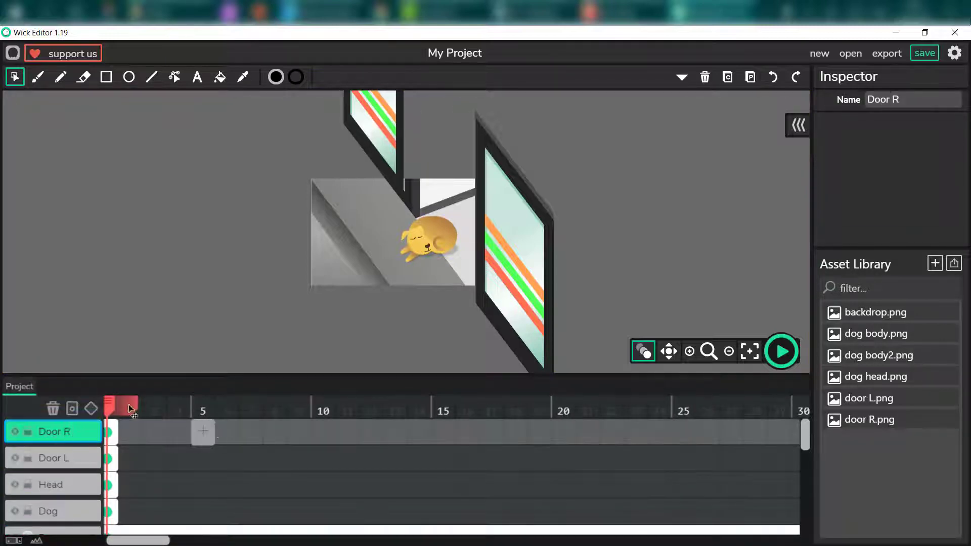
pyautogui.hscroll(-1, 143, 541)
pyautogui.click(117, 432)
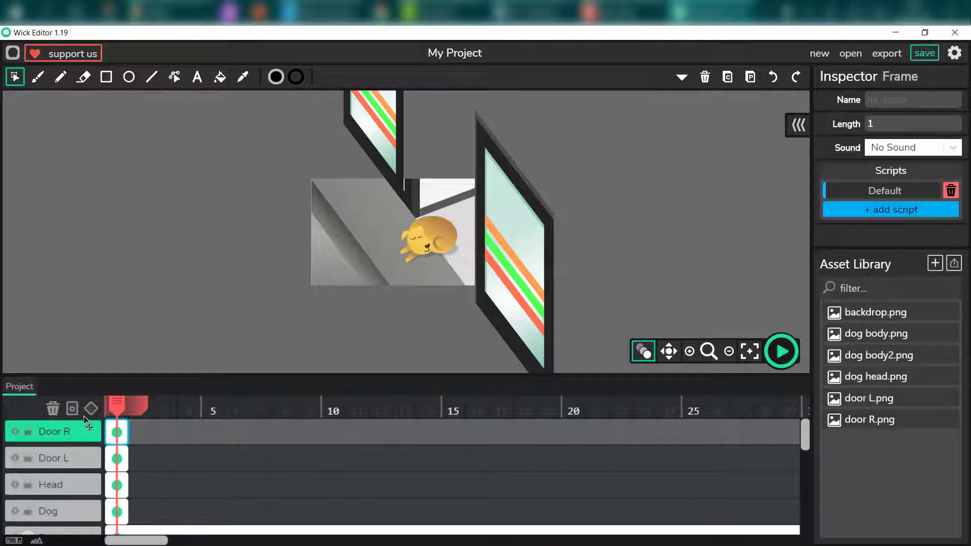
pyautogui.moveTo(126, 432); pyautogui.dragTo(387, 435)
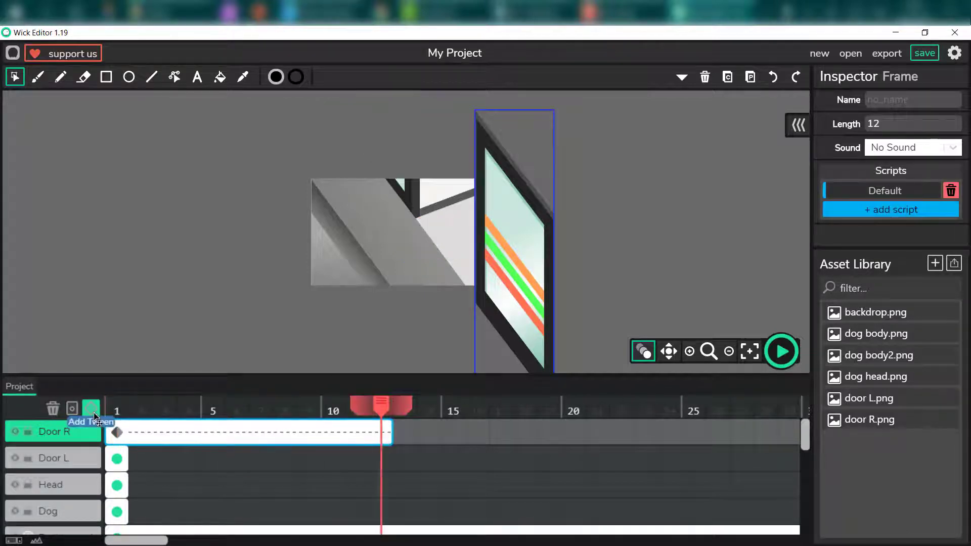
# Extend the Dog layer's frame to frame 24 and add a tween to Door R at frame 12.
pyautogui.moveTo(129, 514); pyautogui.dragTo(678, 512)
pyautogui.click(382, 434)
pyautogui.click(495, 305)
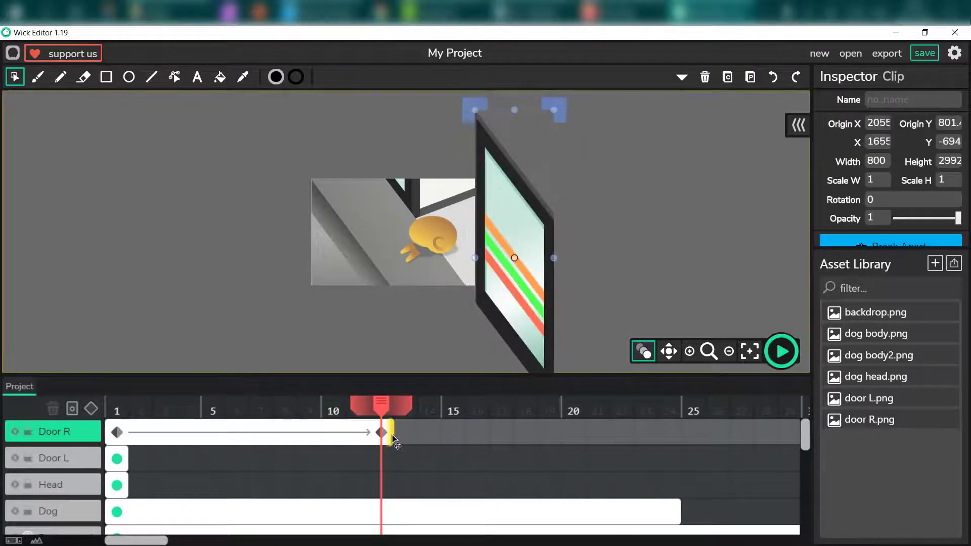
# Extend Door R to frame 24 and, with a tween there, move the door up and left to about X 1278.
pyautogui.moveTo(394, 440); pyautogui.dragTo(541, 447)
pyautogui.click(531, 438)
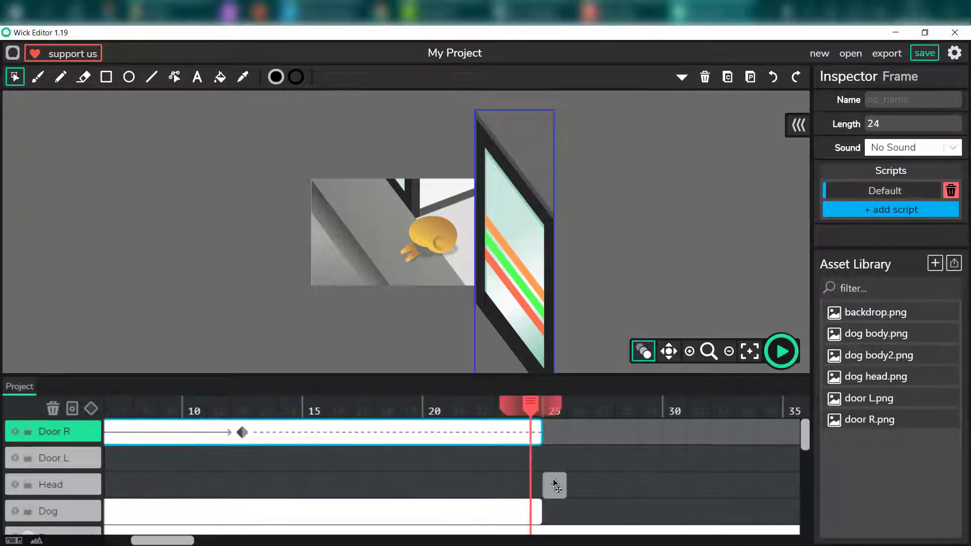
pyautogui.moveTo(554, 337); pyautogui.dragTo(489, 279)
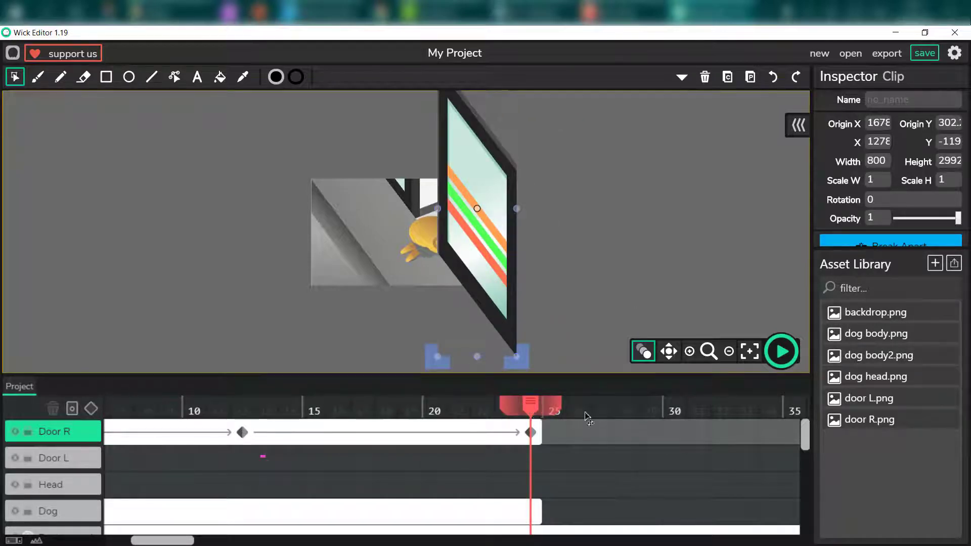
# Extend Door R to frame 28 and, with a tween there, nudge the door slightly further up and left.
pyautogui.moveTo(586, 418); pyautogui.dragTo(629, 427)
pyautogui.moveTo(537, 433); pyautogui.dragTo(630, 430)
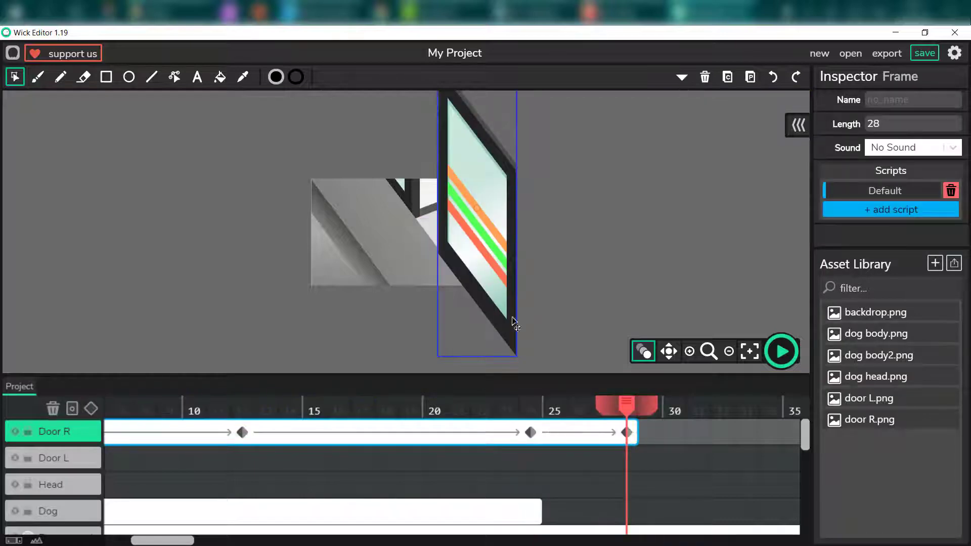
pyautogui.moveTo(504, 318); pyautogui.dragTo(496, 310)
# Extend Door R to frame 40, add a tween there, and move the door back down and right to about X 1483, Y -963.
pyautogui.moveTo(635, 432); pyautogui.dragTo(444, 435)
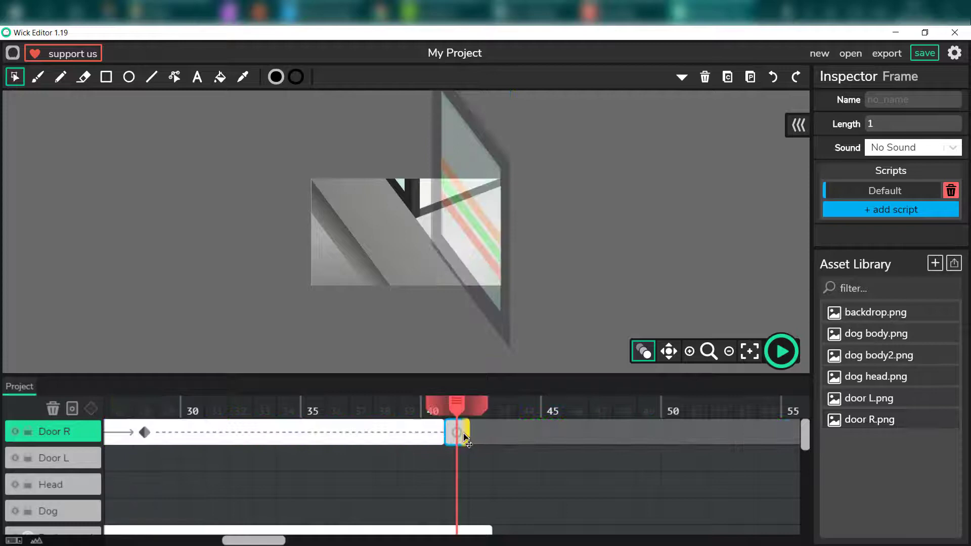
pyautogui.click(438, 434)
pyautogui.click(91, 408)
pyautogui.moveTo(486, 258); pyautogui.dragTo(490, 280)
# Set the Door R clip's X position to 1655 at frame 1.
pyautogui.moveTo(257, 540); pyautogui.dragTo(92, 449)
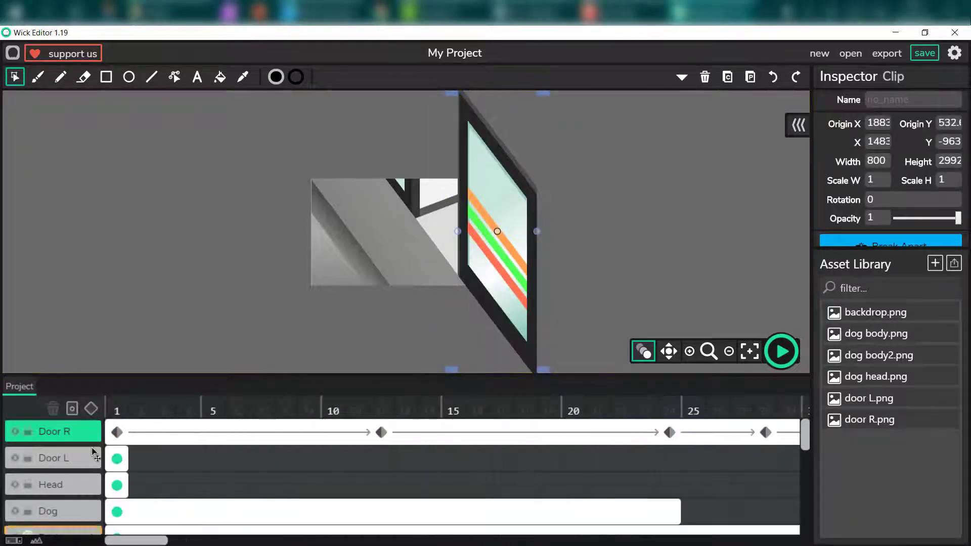
pyautogui.click(117, 432)
pyautogui.click(515, 307)
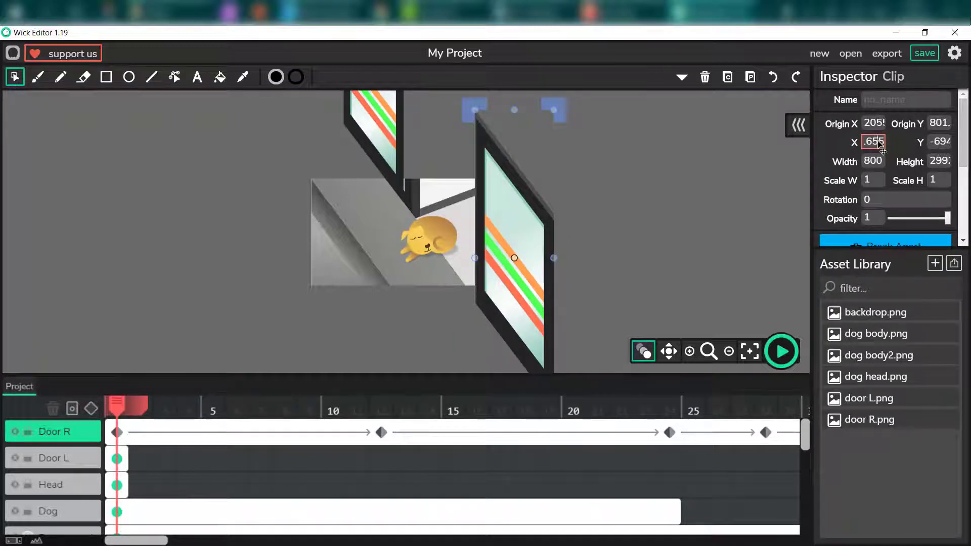
pyautogui.press('BackSpace')
pyautogui.write('1')
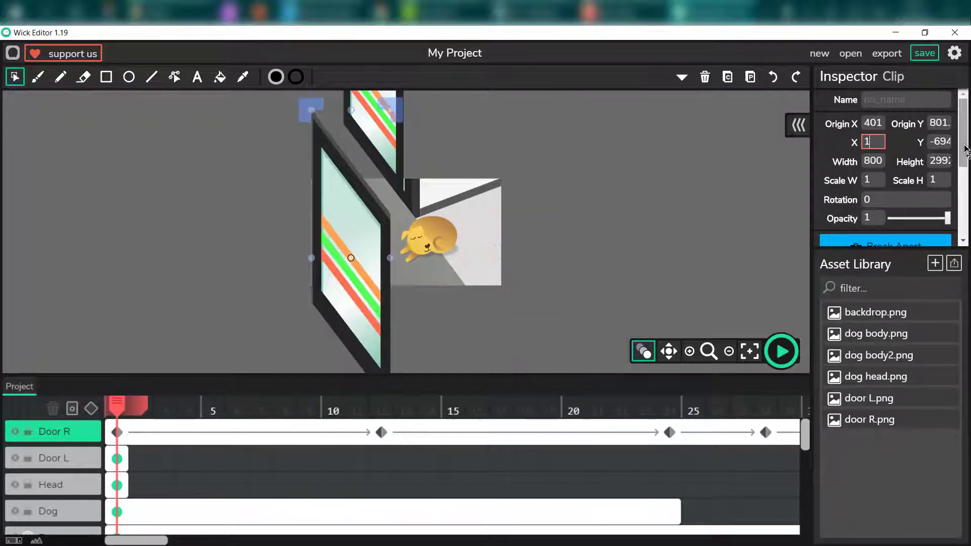
pyautogui.write('655')
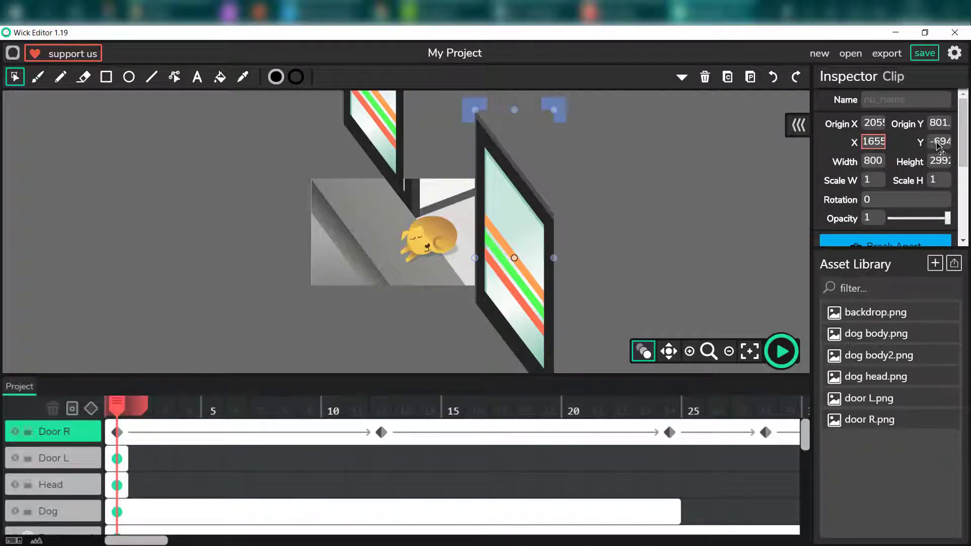
# Set the Door R clip's X position to 1655 at the frame 40 tween, matching frame 1.
pyautogui.click(938, 143)
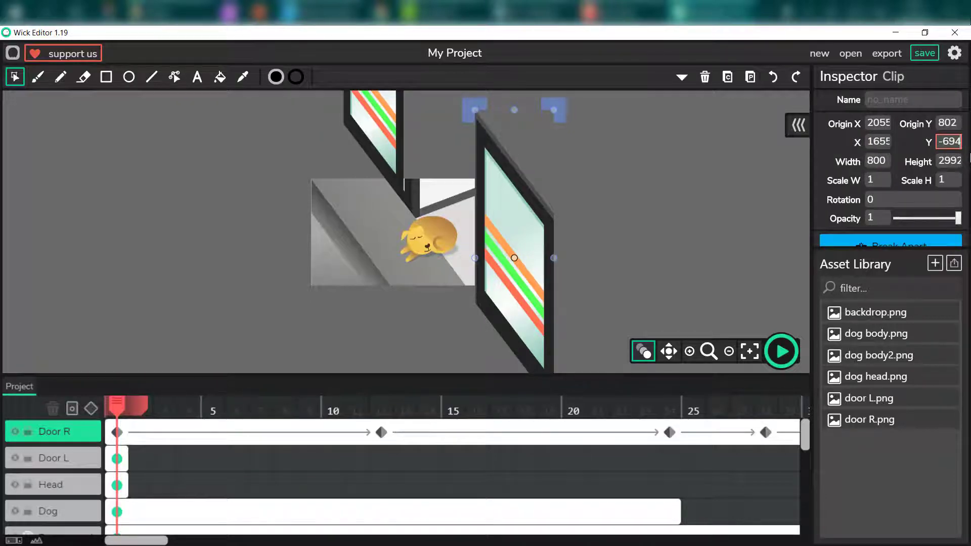
pyautogui.click(876, 144)
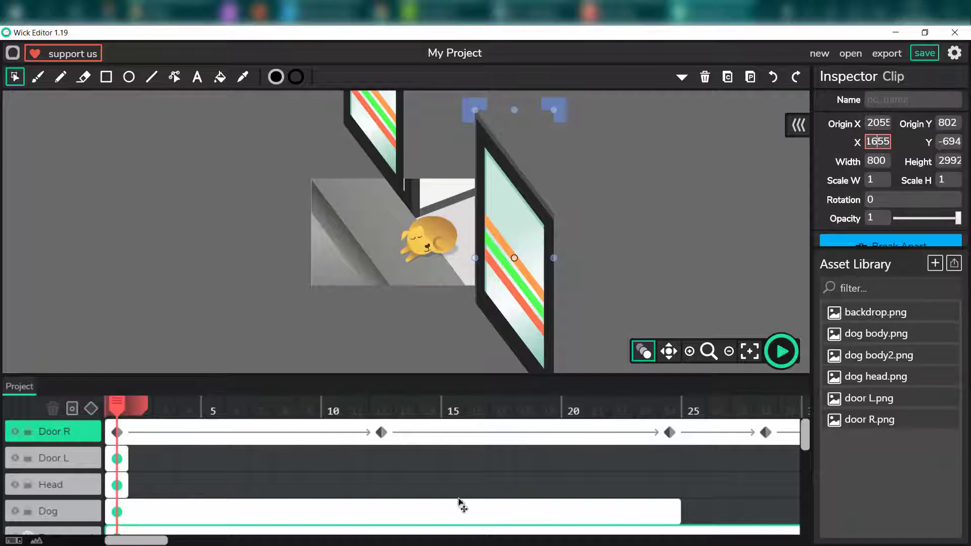
pyautogui.hscroll(6, 459, 502)
pyautogui.click(673, 433)
pyautogui.click(516, 223)
pyautogui.moveTo(861, 144); pyautogui.dragTo(970, 145)
pyautogui.write('1655')
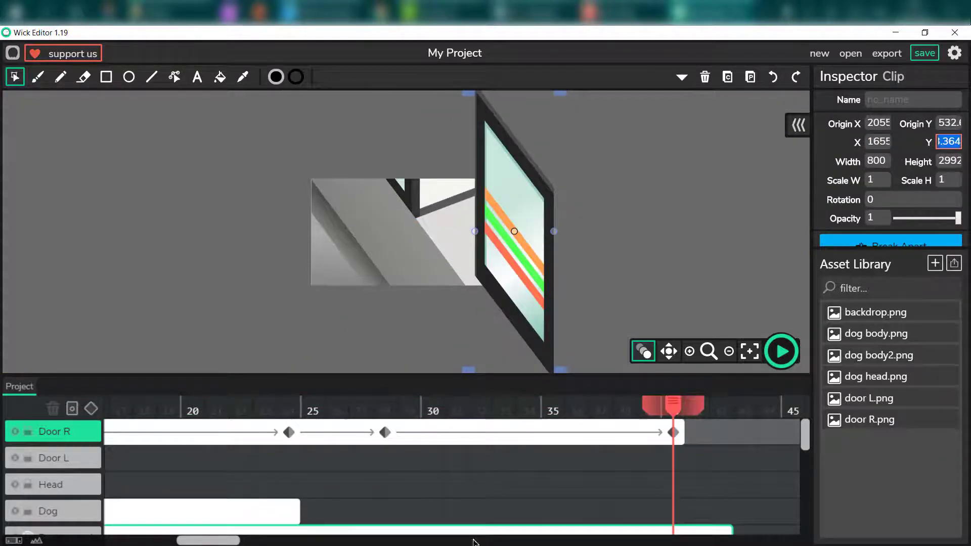
# Set the Door R clip's Y position at frame 40 to match its frame 1 value of -694, and preview the animation.
pyautogui.moveTo(217, 540)
pyautogui.mouseDown()
pyautogui.moveTo(137, 541)
pyautogui.moveTo(236, 541)
pyautogui.mouseUp()
pyautogui.click(117, 433)
pyautogui.click(497, 264)
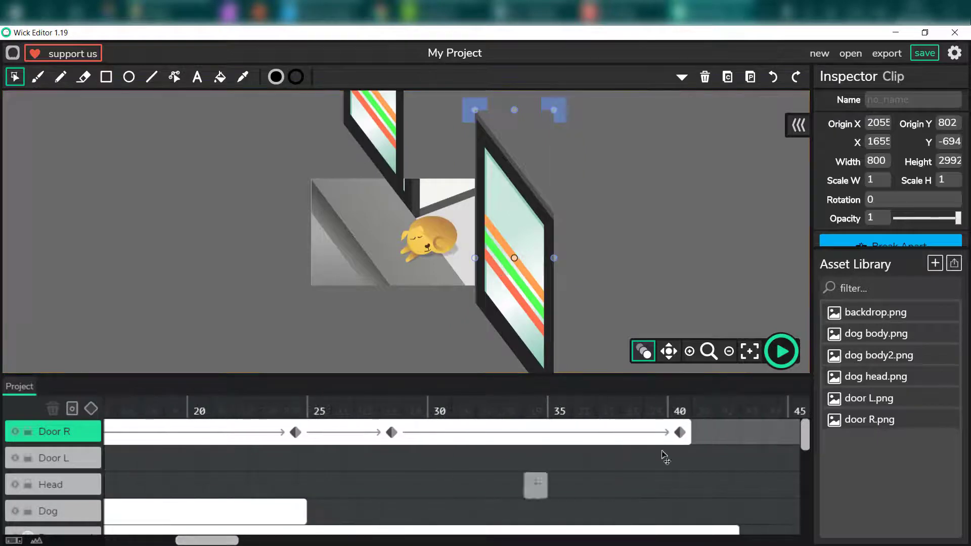
pyautogui.click(679, 432)
pyautogui.click(542, 334)
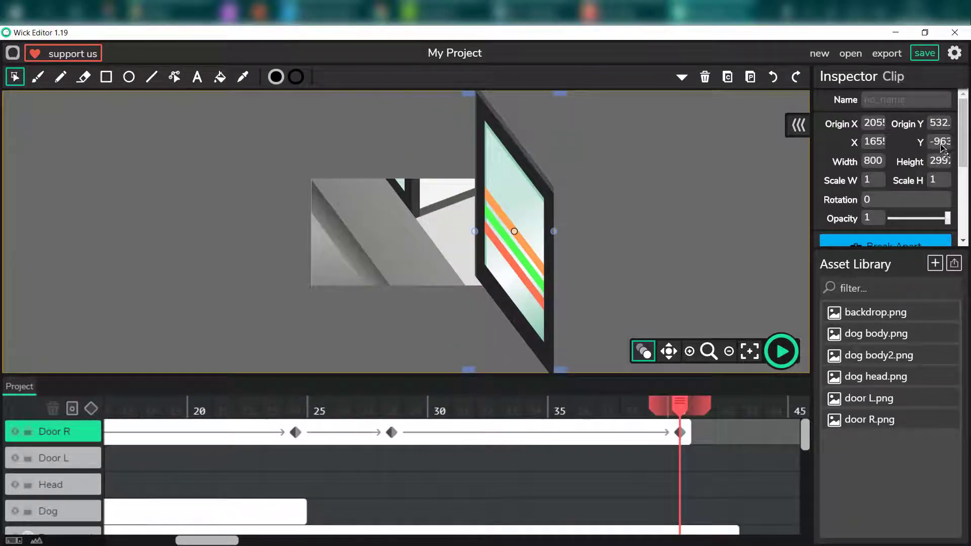
pyautogui.moveTo(935, 145); pyautogui.dragTo(969, 145)
pyautogui.write('-691')
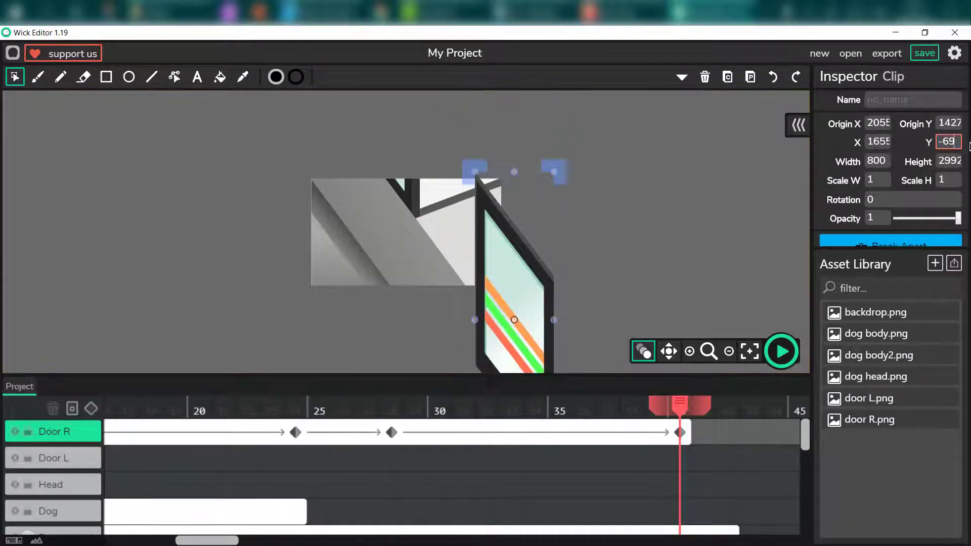
pyautogui.click(727, 189)
pyautogui.press('Return')
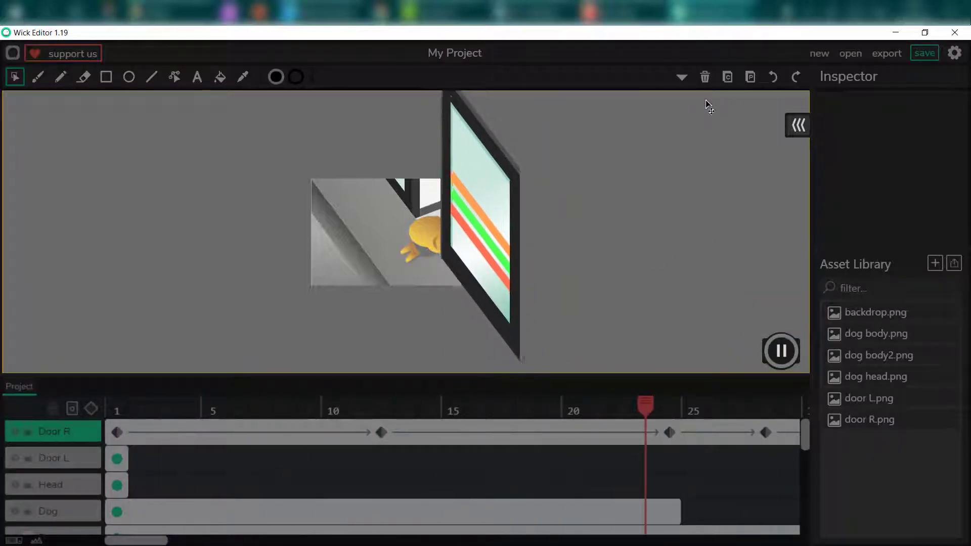
pyautogui.click(781, 351)
# Extend Door R to frame 50 and shift its last two tweens ten frames along, to frames 38 and 50.
pyautogui.moveTo(136, 544); pyautogui.dragTo(221, 545)
pyautogui.click(455, 434)
pyautogui.keyDown('shift'); pyautogui.click(743, 435); pyautogui.keyUp('shift')
pyautogui.moveTo(527, 436); pyautogui.dragTo(767, 437)
pyautogui.click(517, 433)
pyautogui.keyDown('shift'); pyautogui.click(228, 433); pyautogui.keyUp('shift')
pyautogui.moveTo(520, 436); pyautogui.dragTo(762, 440)
# Shorten the Dog layer's first frame so that it ends at frame 23, just before Door R's tween.
pyautogui.moveTo(156, 411); pyautogui.dragTo(581, 434)
pyautogui.moveTo(223, 543); pyautogui.dragTo(106, 545)
pyautogui.moveTo(123, 435); pyautogui.dragTo(680, 427)
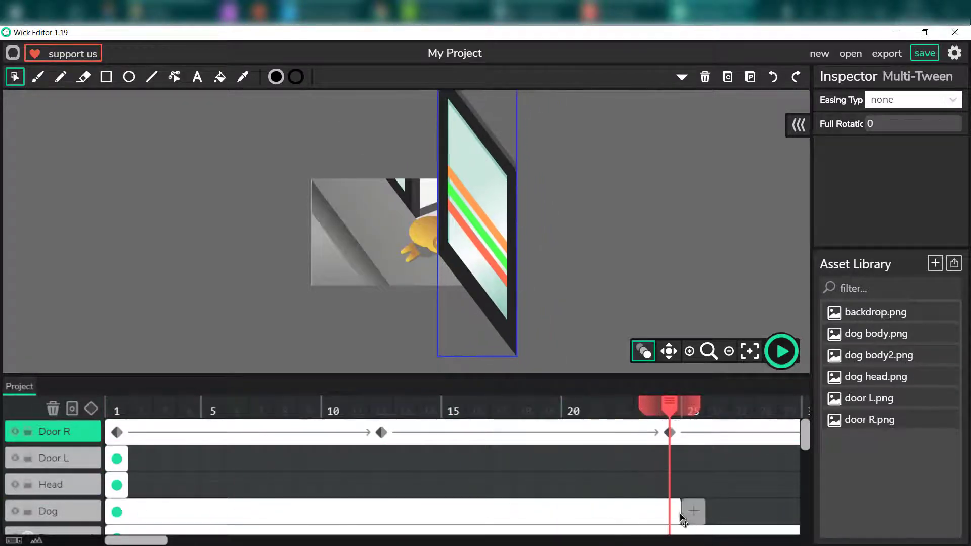
pyautogui.moveTo(680, 515); pyautogui.dragTo(660, 518)
pyautogui.moveTo(916, 356); pyautogui.dragTo(470, 252)
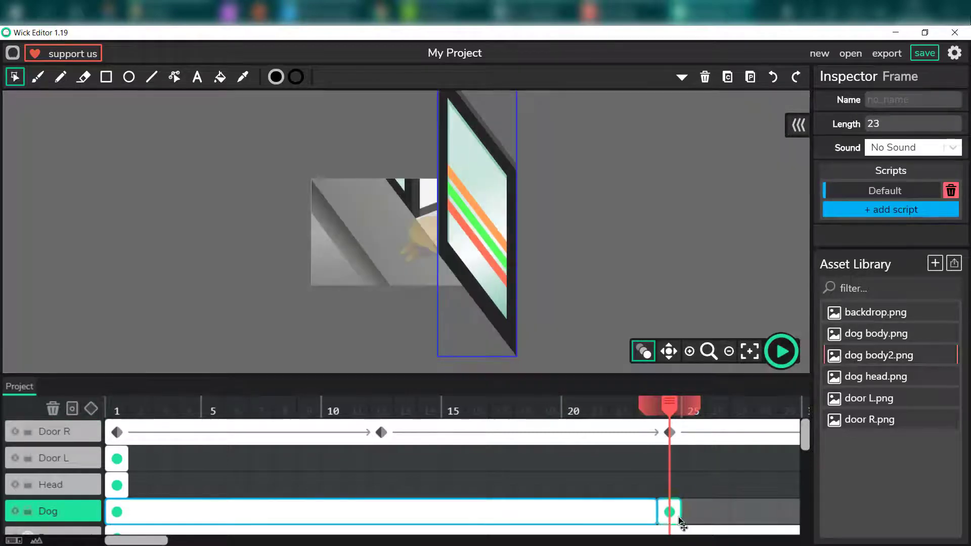
pyautogui.click(676, 516)
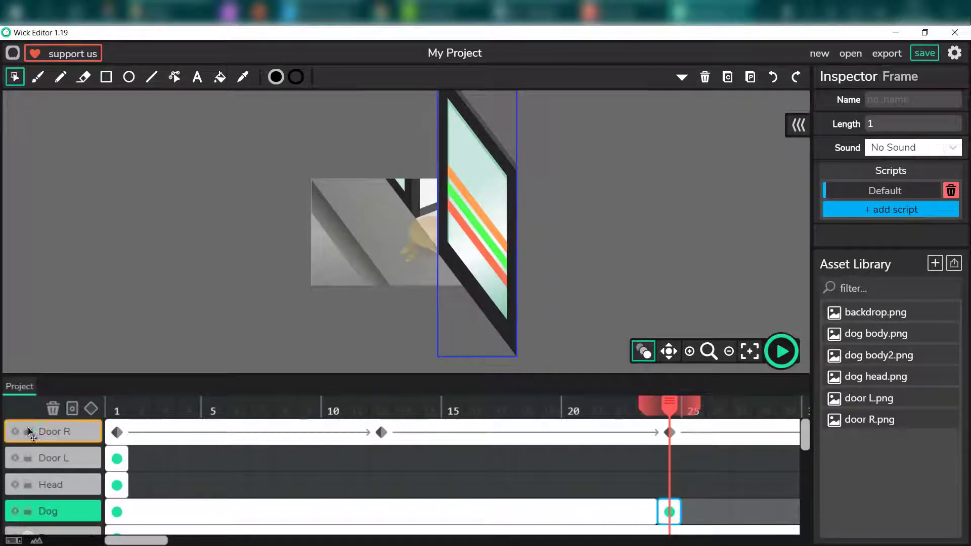
pyautogui.doubleClick(729, 351)
pyautogui.hotkey('ctrl', 'z')
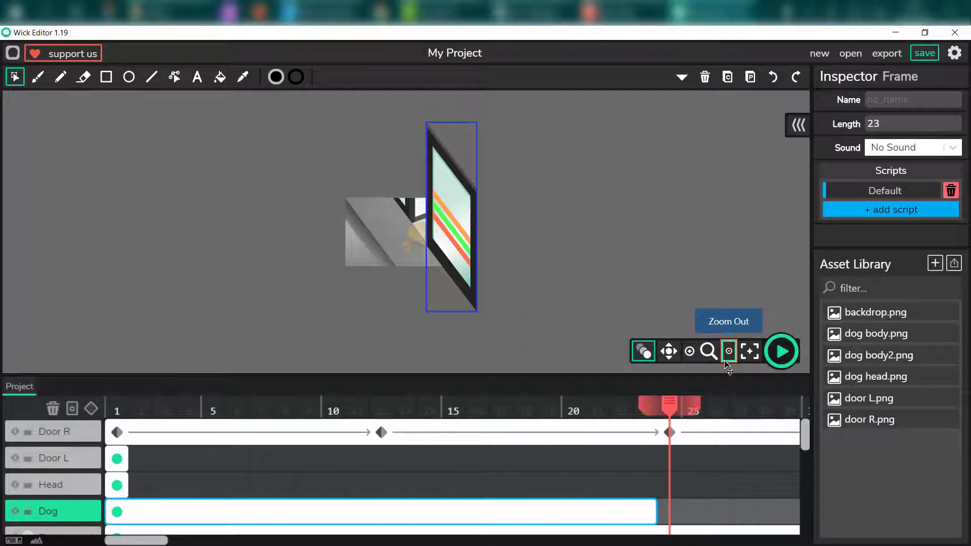
# Place dog body2.png on the Dog layer at frame 24 and align it with the previous body at about X 831, Y 378.
pyautogui.click(895, 355)
pyautogui.click(879, 377)
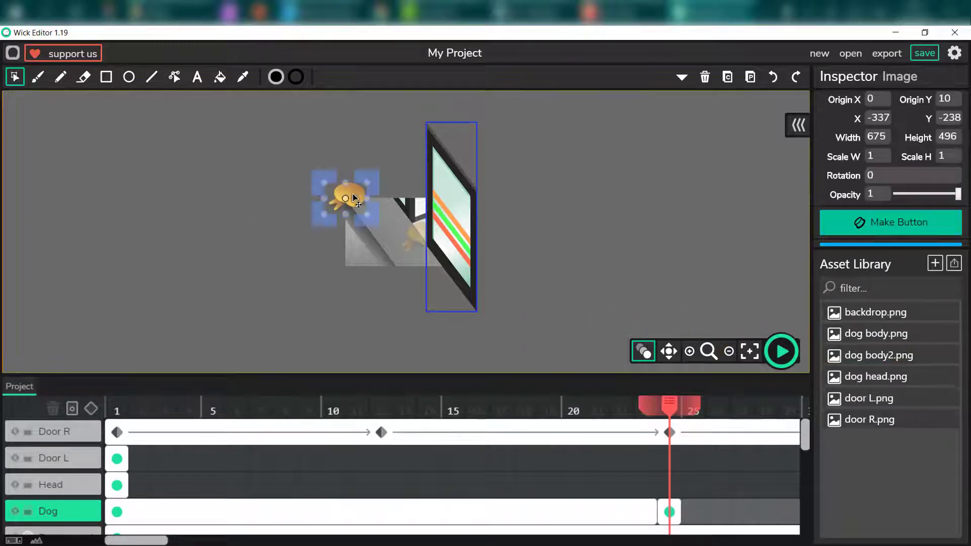
pyautogui.doubleClick(690, 352)
pyautogui.doubleClick(689, 352)
pyautogui.click(690, 352)
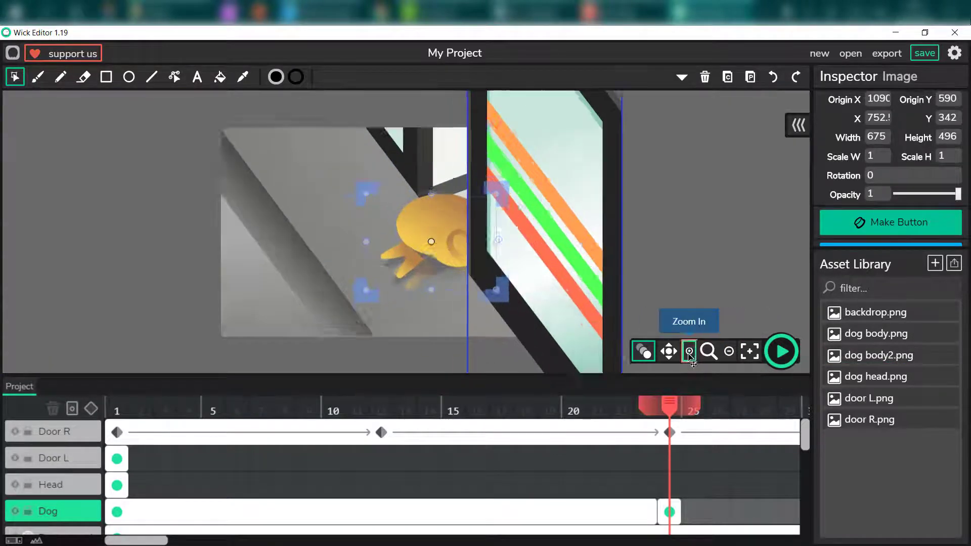
pyautogui.click(689, 351)
pyautogui.moveTo(422, 212)
pyautogui.mouseDown()
pyautogui.moveTo(448, 239)
pyautogui.moveTo(422, 194)
pyautogui.mouseUp()
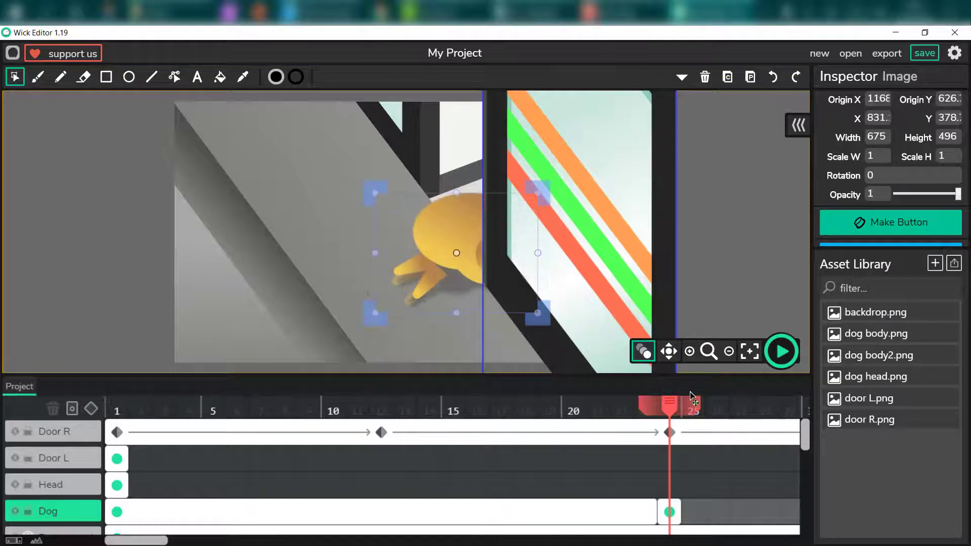
# Add a tween to the Dog layer at frame 24, extend that frame to 38, and add another tween there.
pyautogui.click(673, 516)
pyautogui.moveTo(140, 540); pyautogui.dragTo(216, 527)
pyautogui.moveTo(197, 409); pyautogui.dragTo(532, 430)
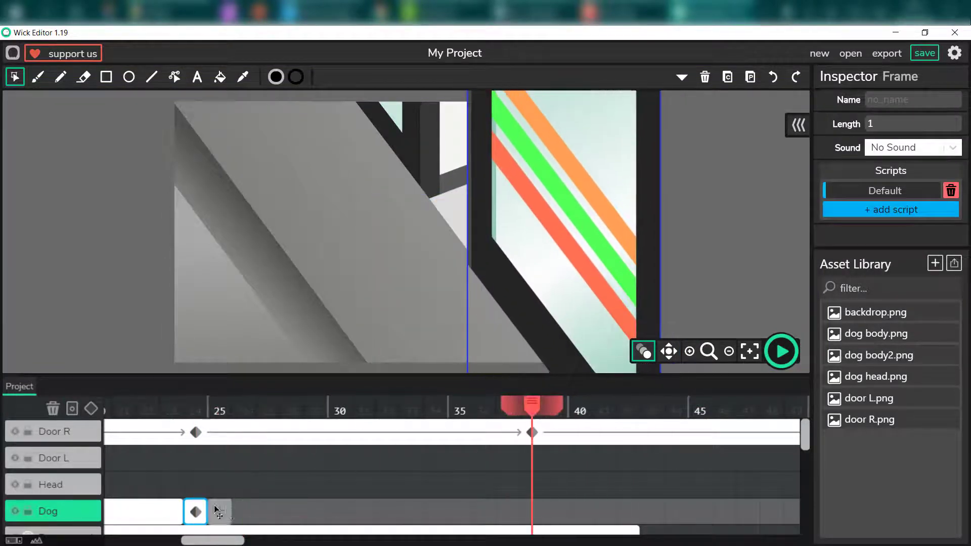
pyautogui.moveTo(206, 511); pyautogui.dragTo(542, 511)
pyautogui.click(531, 410)
pyautogui.click(91, 409)
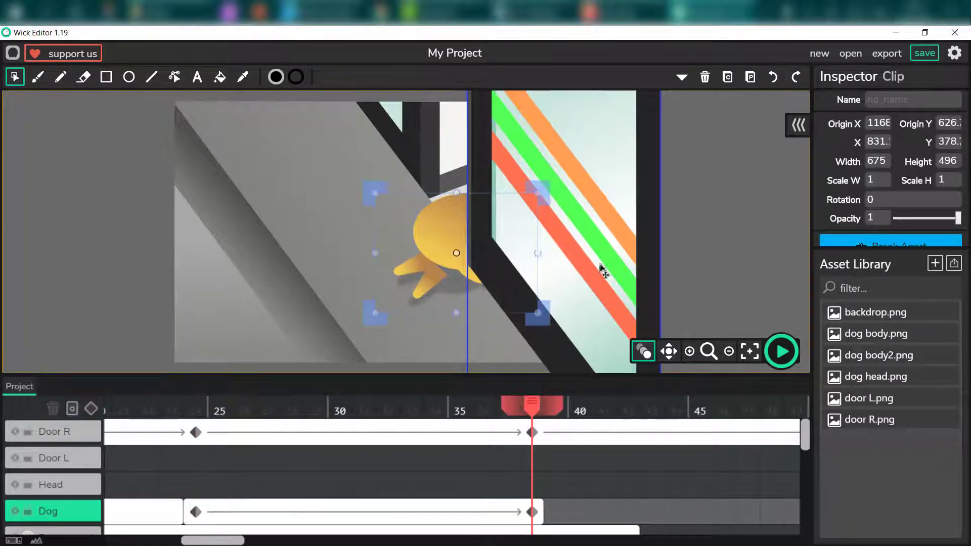
# Narrow the dog body clip horizontally at the frame 38 tween, keeping its height and centre, and compare it with the frame 24 tween.
pyautogui.moveTo(539, 258); pyautogui.dragTo(520, 260)
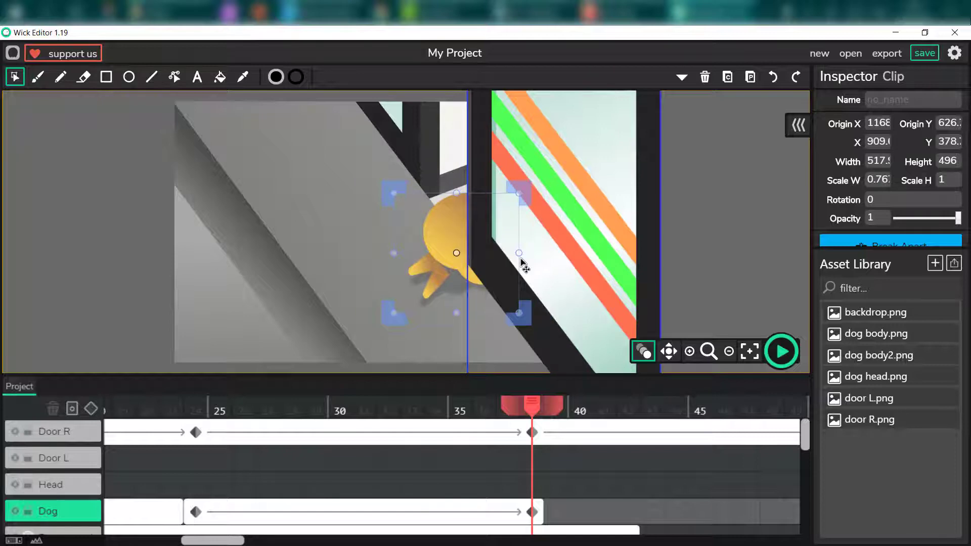
pyautogui.hotkey('ctrl', 'z')
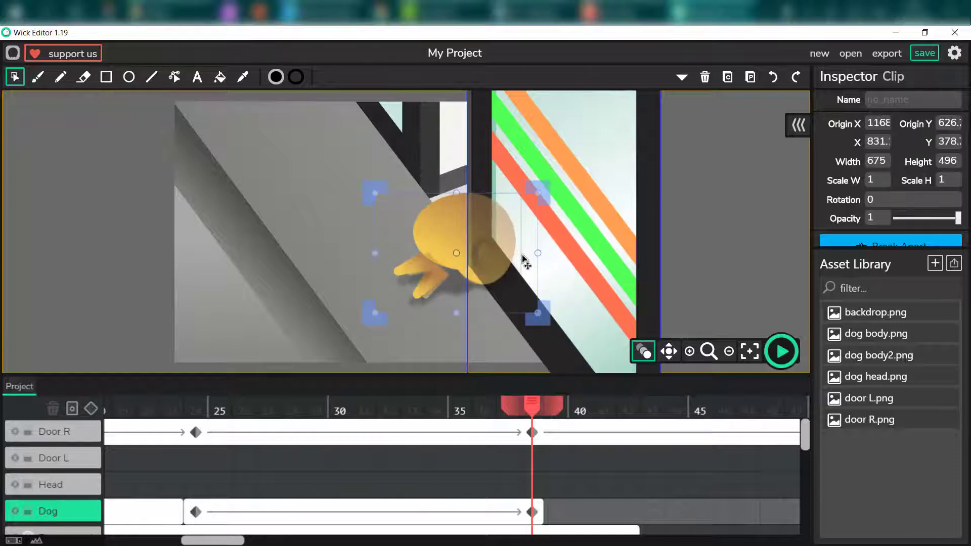
pyautogui.moveTo(524, 260); pyautogui.dragTo(521, 256)
pyautogui.click(536, 515)
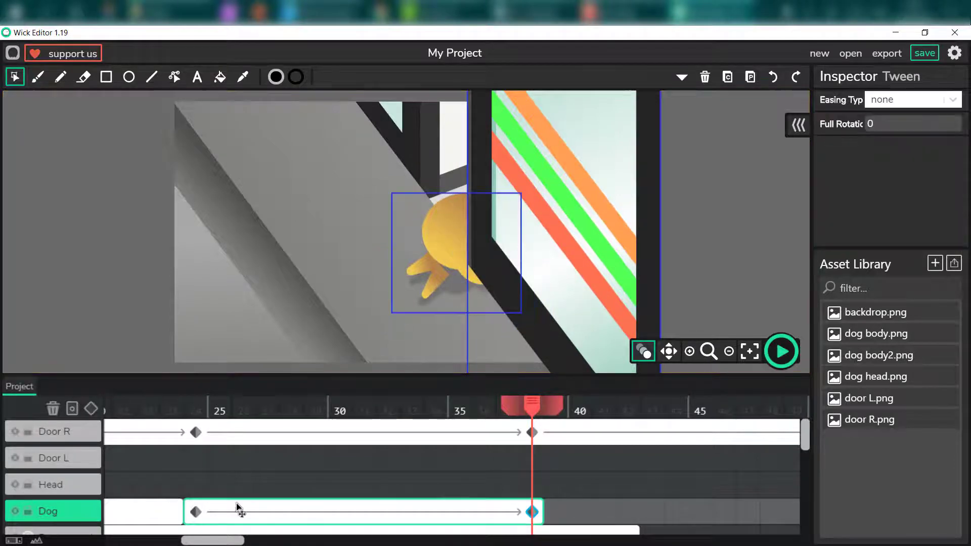
pyautogui.click(198, 509)
pyautogui.click(534, 512)
pyautogui.click(470, 263)
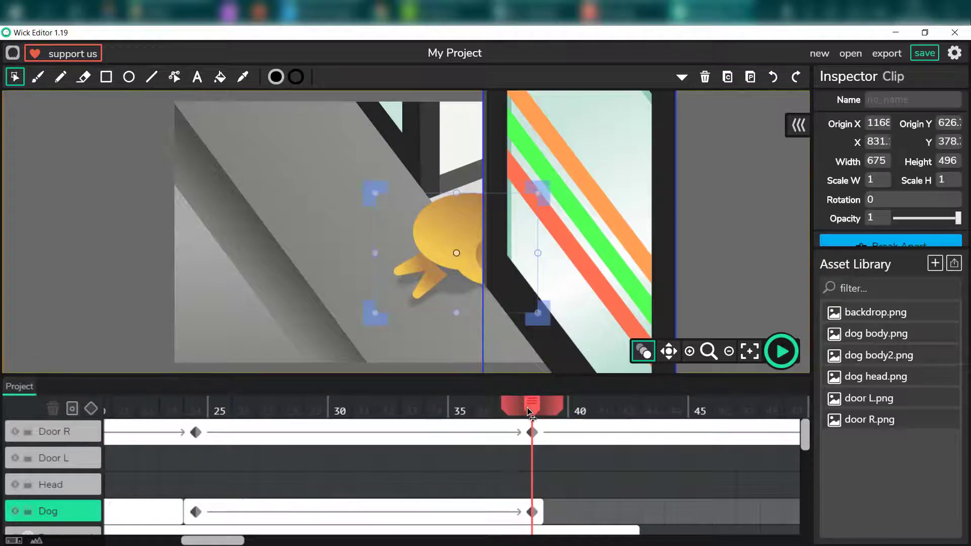
# Play the animation from frame 1 to review the door and dog body motion, and stop playback.
pyautogui.moveTo(531, 408); pyautogui.dragTo(2, 435)
pyautogui.click(196, 512)
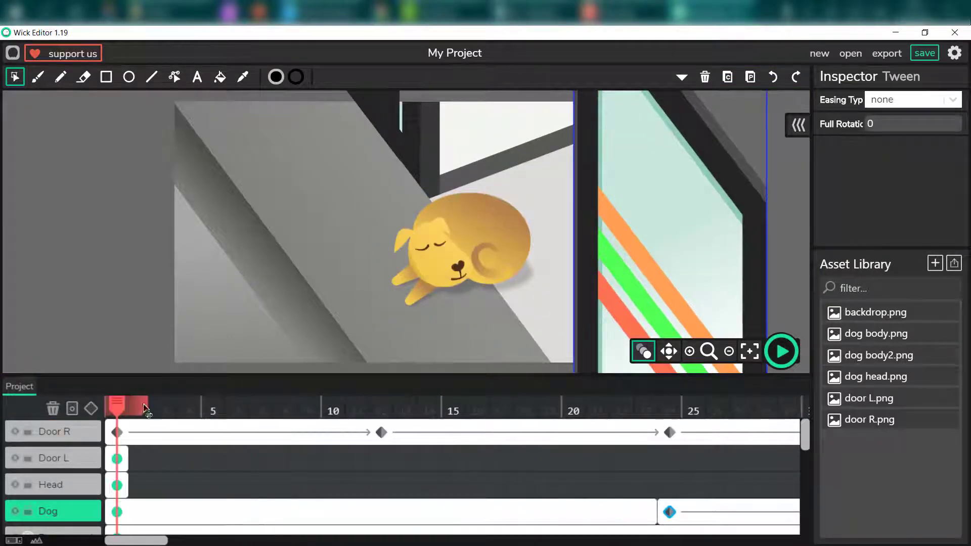
pyautogui.click(781, 351)
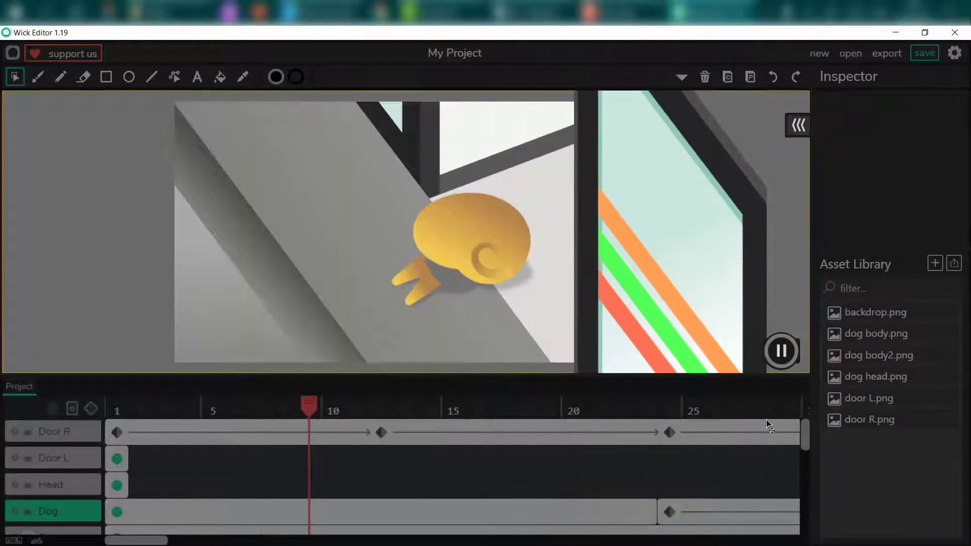
pyautogui.click(789, 354)
# Extend the Head layer's frame to frame 50 with tweens at frames 1 and 50.
pyautogui.click(729, 351)
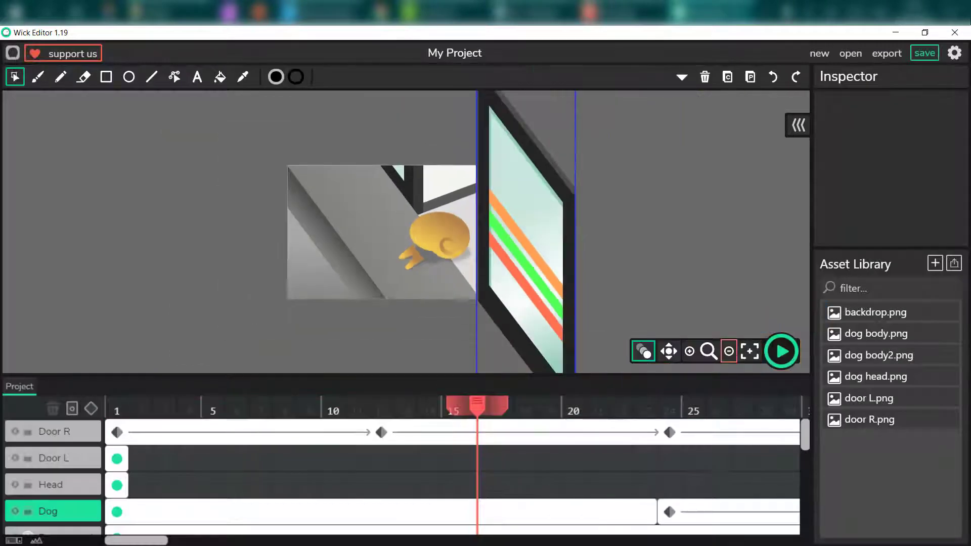
pyautogui.click(115, 488)
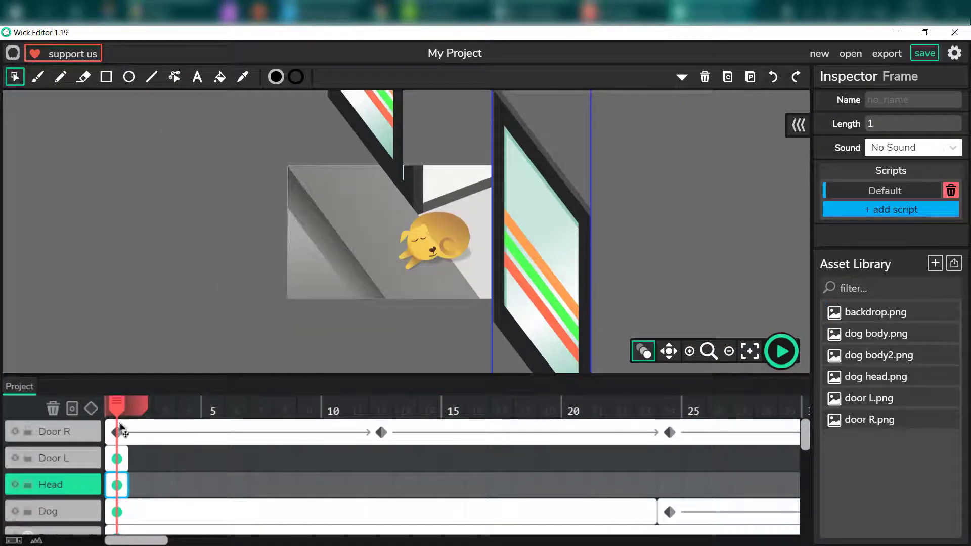
pyautogui.moveTo(128, 483); pyautogui.dragTo(429, 484)
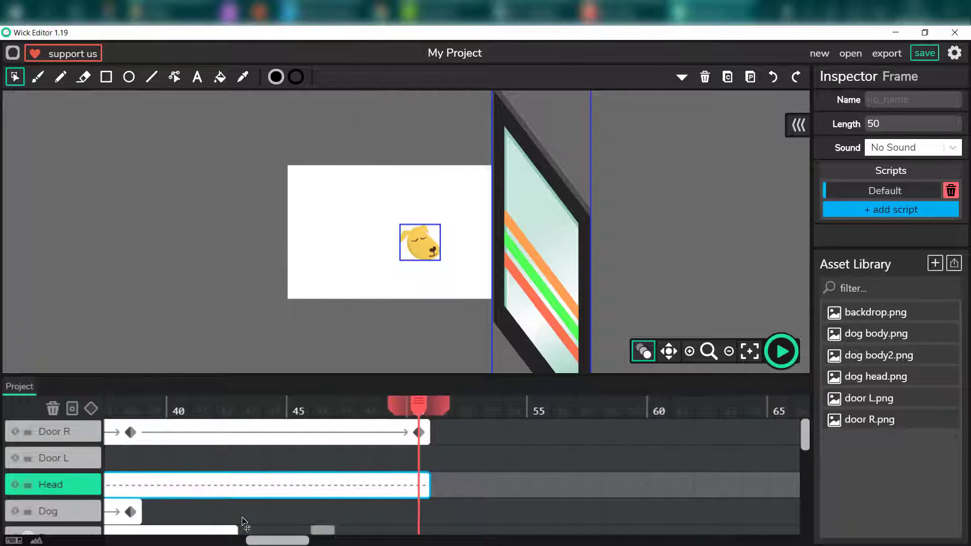
pyautogui.moveTo(278, 540); pyautogui.dragTo(136, 540)
pyautogui.click(122, 512)
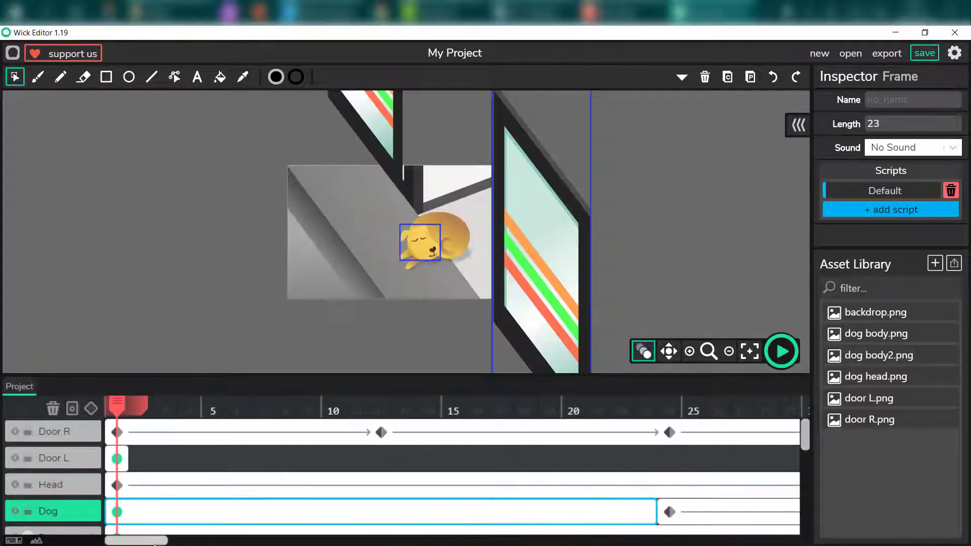
pyautogui.moveTo(285, 409); pyautogui.dragTo(117, 416)
# Extend Door L to frame 50 with tweens at frames 1 and 50, and extend the Background frame to 50.
pyautogui.click(118, 458)
pyautogui.click(91, 408)
pyautogui.moveTo(129, 459); pyautogui.dragTo(448, 462)
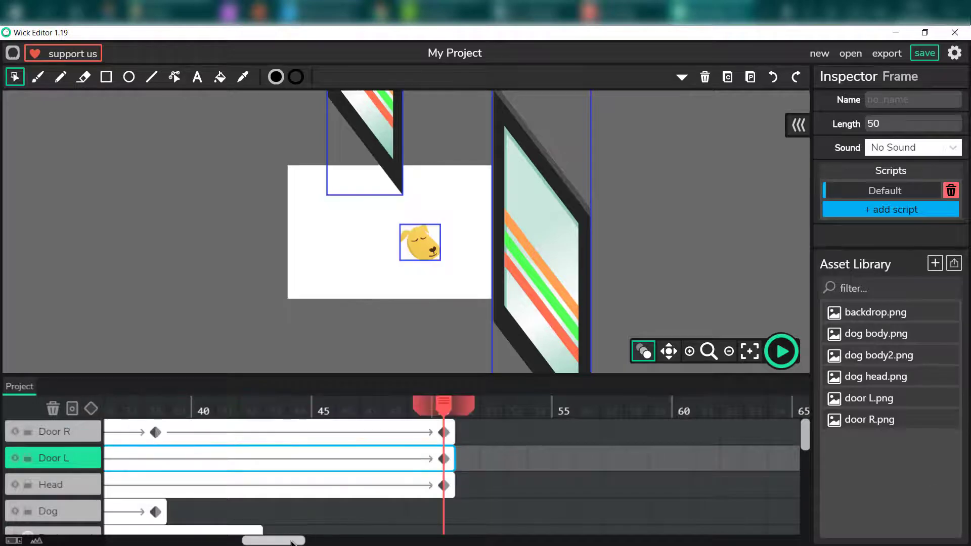
pyautogui.scroll(-3, 292, 488)
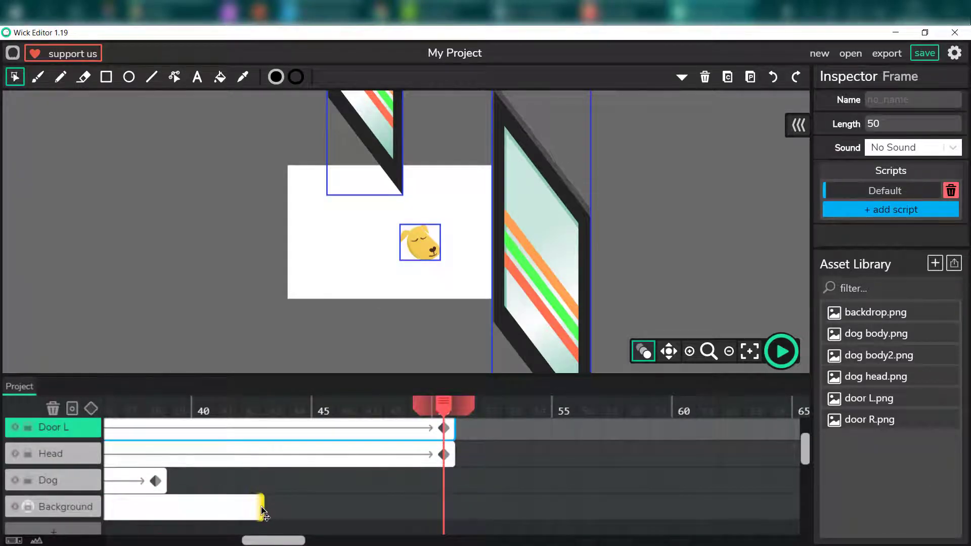
pyautogui.moveTo(263, 514); pyautogui.dragTo(458, 507)
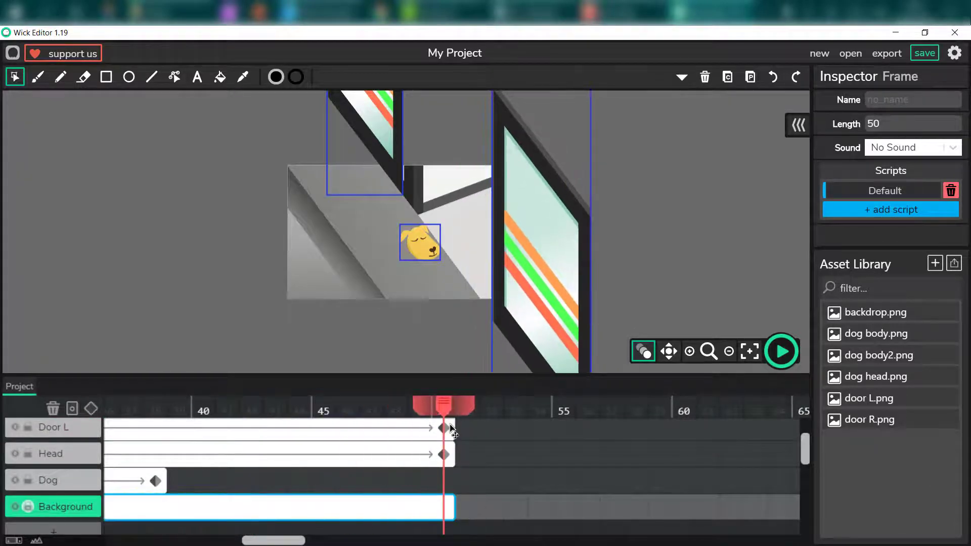
# Add a tween to Door L at frame 12, in line with Door R's tween.
pyautogui.moveTo(446, 409); pyautogui.dragTo(301, 445)
pyautogui.moveTo(287, 541); pyautogui.dragTo(242, 527)
pyautogui.scroll(2, 372, 468)
pyautogui.click(378, 460)
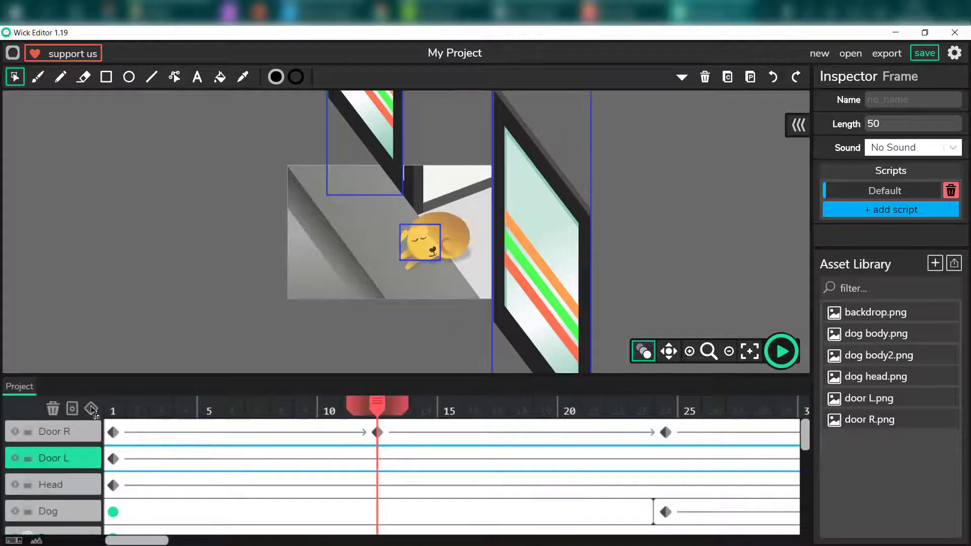
# Add a tween to Door L at frame 24, move the door down and right there, and reorder its layer below Dog.
pyautogui.moveTo(388, 406); pyautogui.dragTo(669, 424)
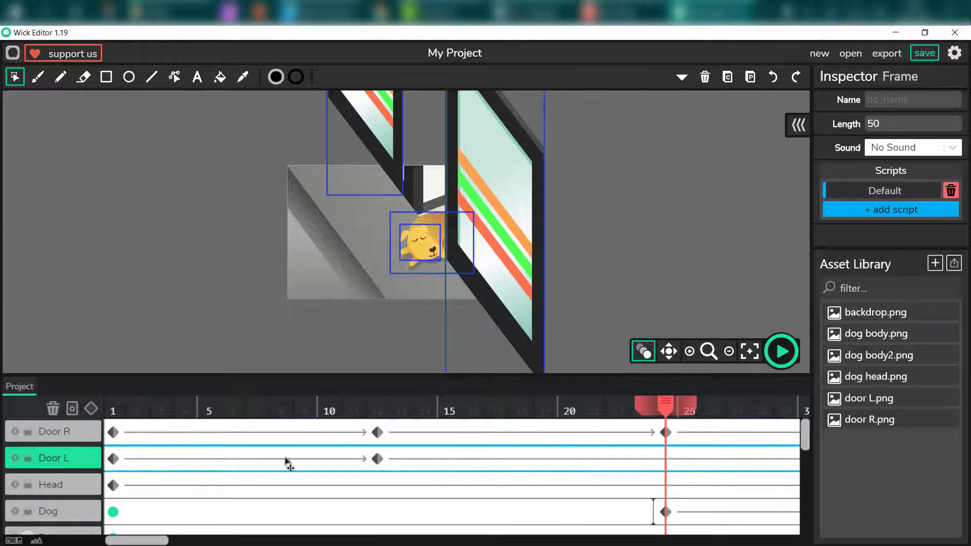
pyautogui.click(371, 188)
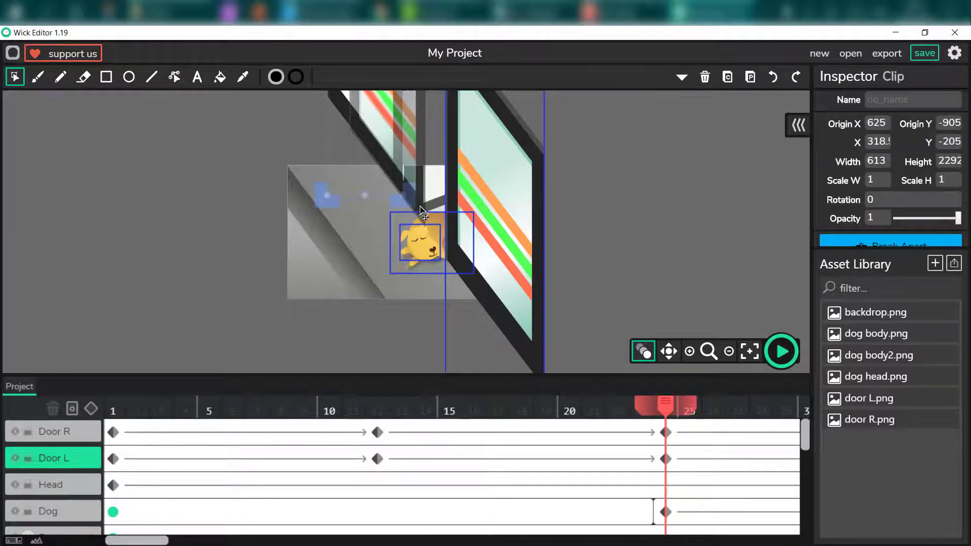
pyautogui.moveTo(420, 213); pyautogui.dragTo(470, 291)
pyautogui.moveTo(87, 464); pyautogui.dragTo(92, 512)
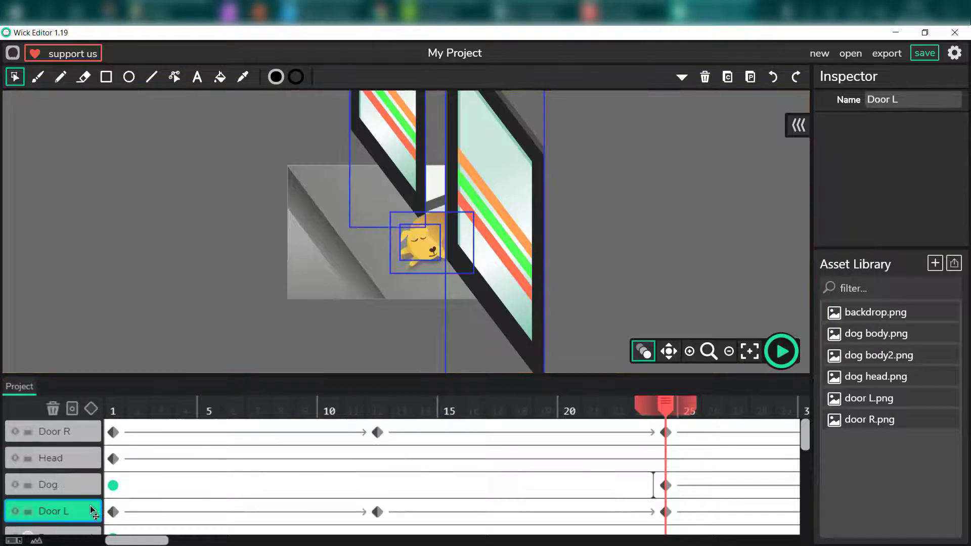
# Add a Door L tween at frame 38 and move the door slightly down and to the right there.
pyautogui.moveTo(142, 541); pyautogui.dragTo(214, 542)
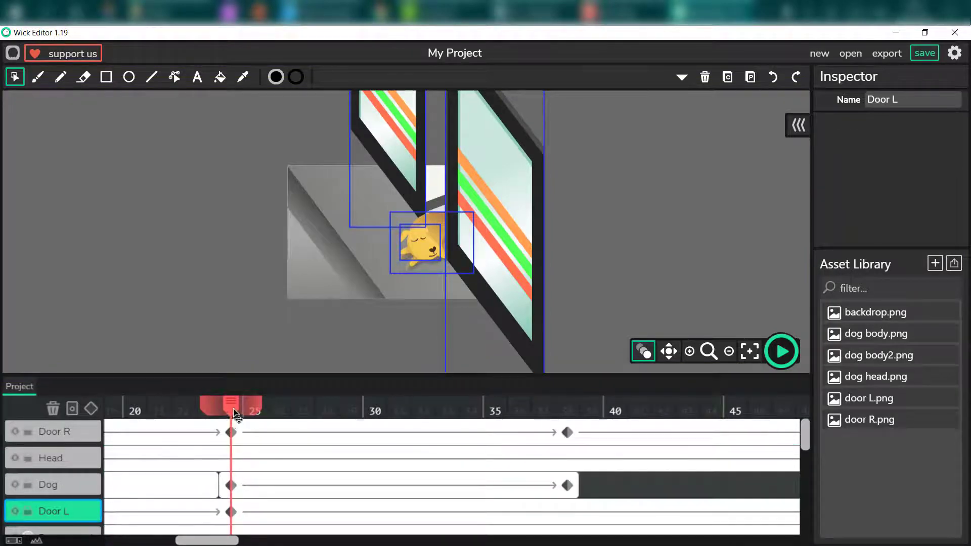
pyautogui.moveTo(236, 504); pyautogui.dragTo(564, 521)
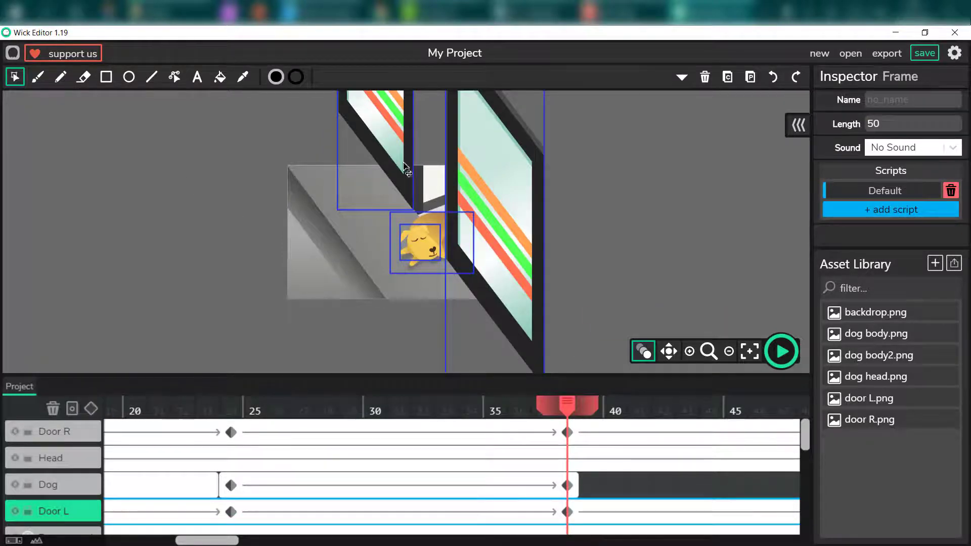
pyautogui.moveTo(405, 168); pyautogui.dragTo(445, 205)
pyautogui.moveTo(524, 416); pyautogui.dragTo(683, 486)
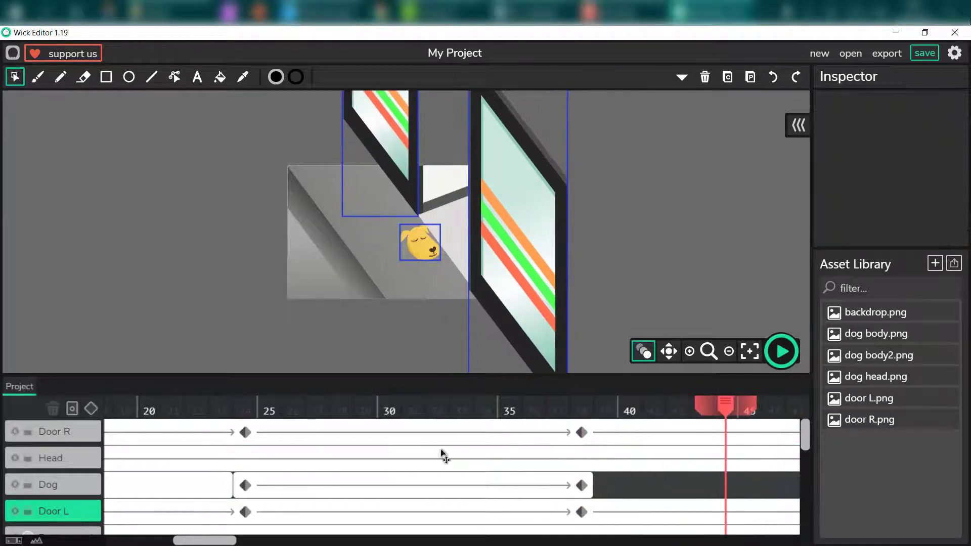
# At the Dog layer's frame 38 tween, narrow the dog's body to about 0.80 width scale.
pyautogui.click(582, 486)
pyautogui.click(439, 221)
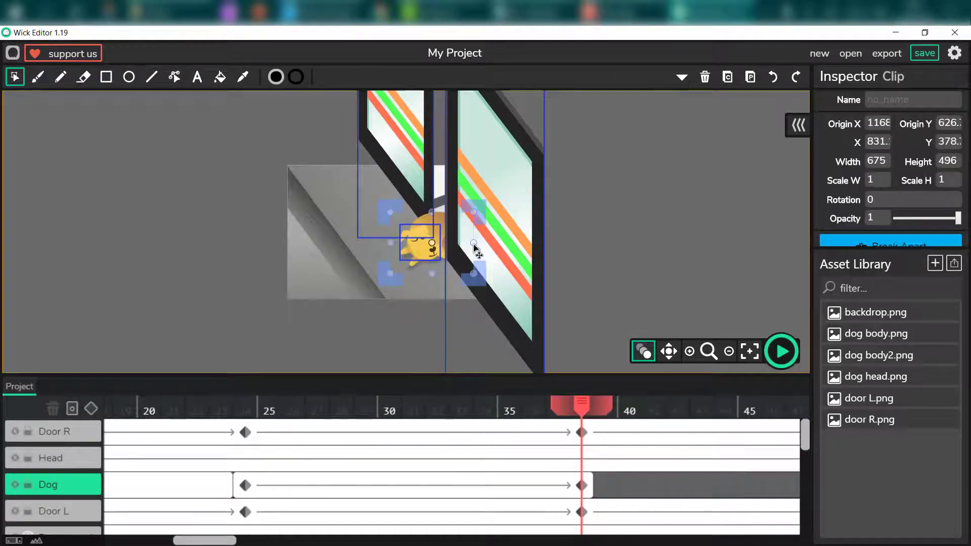
# Extend the Dog layer's frame to 50 and add a tween with the body widened again, placed at frame 41.
pyautogui.moveTo(592, 486); pyautogui.dragTo(493, 500)
pyautogui.click(451, 488)
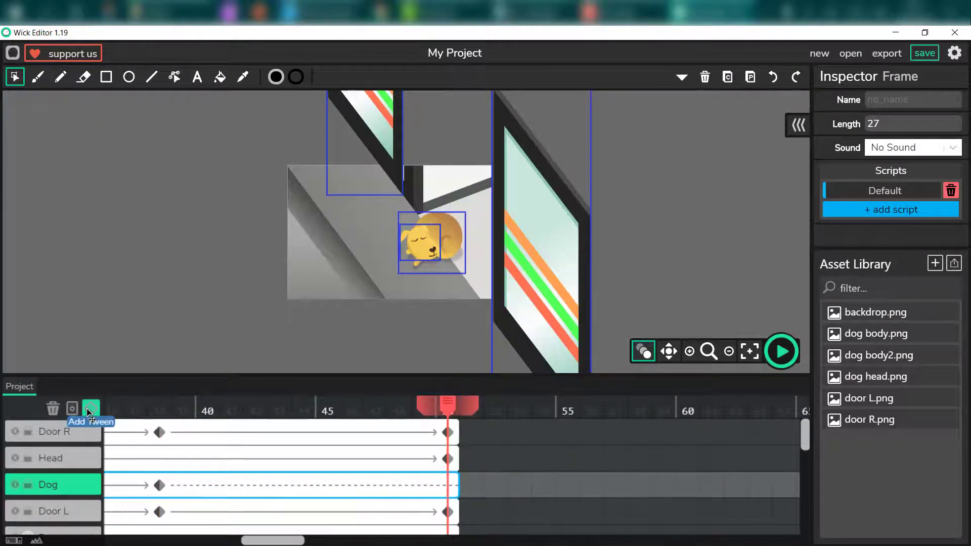
pyautogui.click(454, 238)
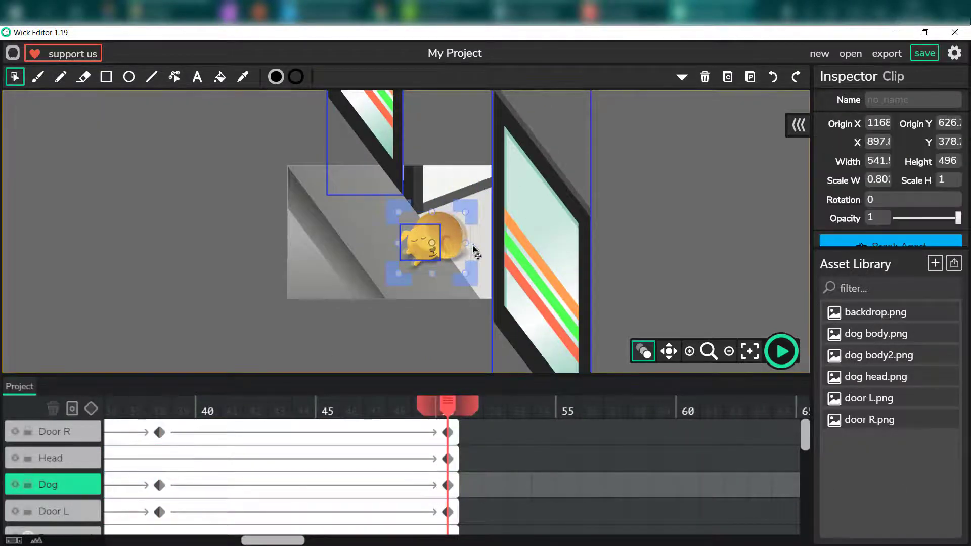
pyautogui.moveTo(448, 486); pyautogui.dragTo(234, 492)
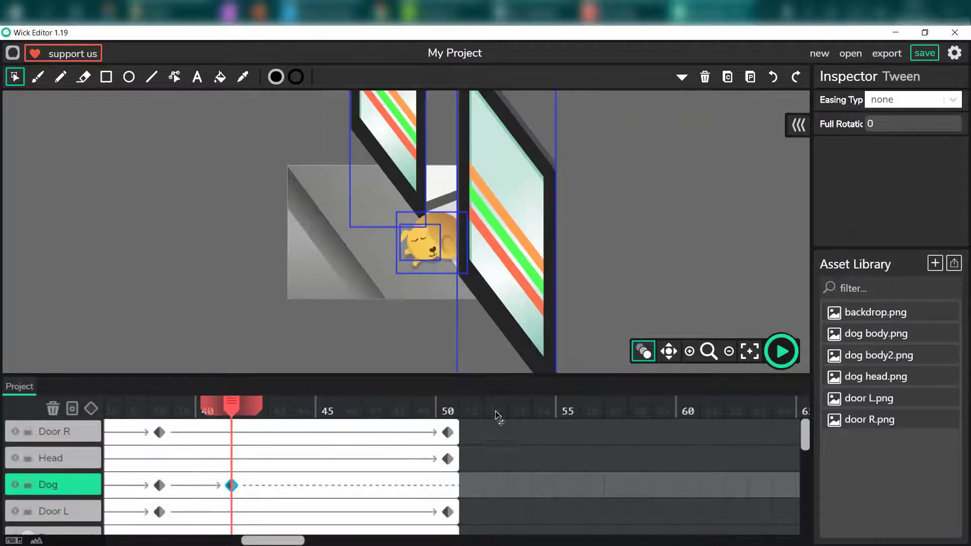
# End the tweened Dog frame at 41 and place dog body.png in a new frame running from 42 to 50.
pyautogui.moveTo(235, 410); pyautogui.dragTo(284, 430)
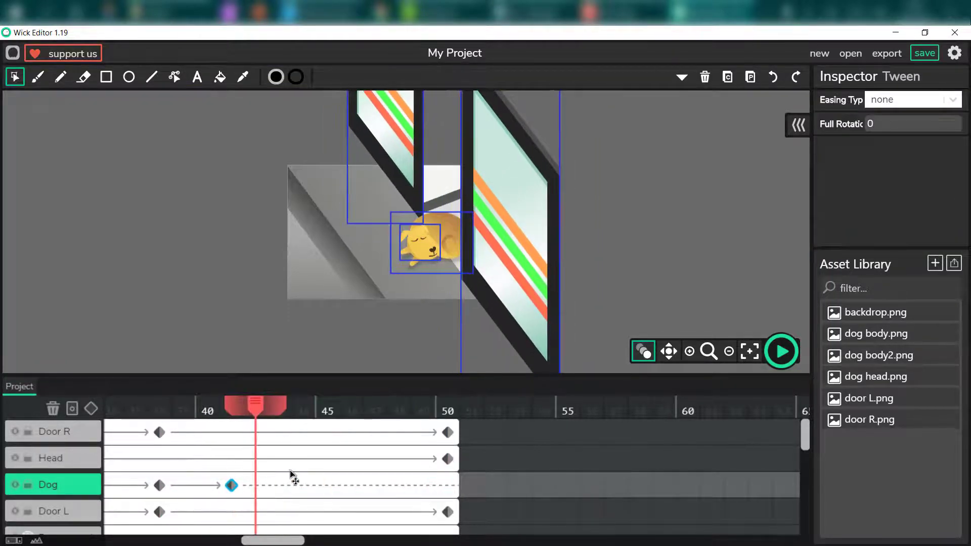
pyautogui.click(264, 486)
pyautogui.click(269, 486)
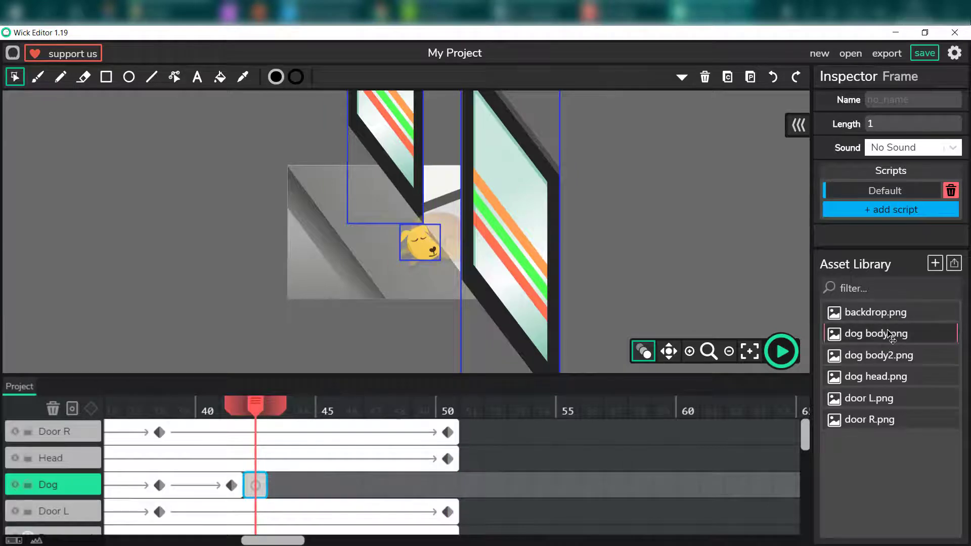
pyautogui.moveTo(890, 335); pyautogui.dragTo(294, 167)
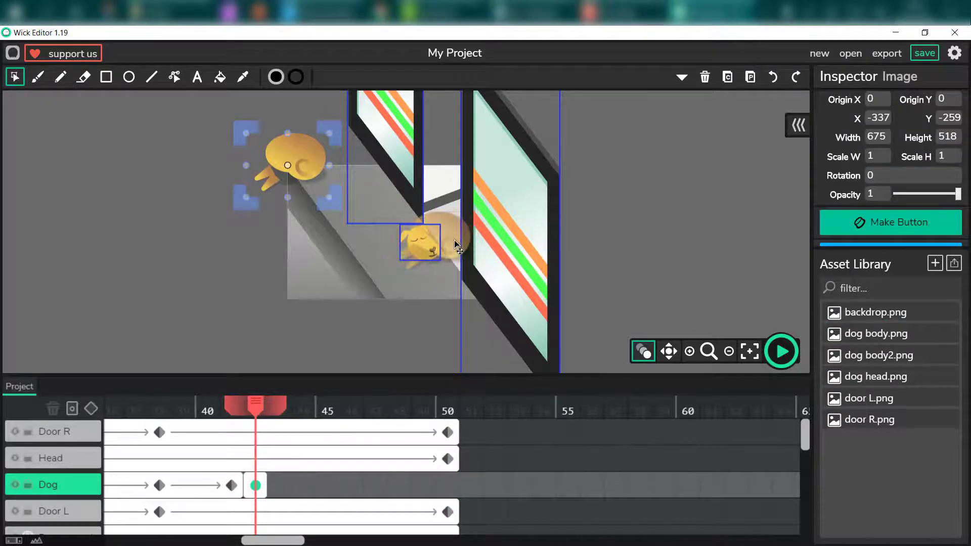
pyautogui.moveTo(267, 488); pyautogui.dragTo(457, 491)
# Preview the animation from frame 1 and scrub through the opening frames to check the motion.
pyautogui.moveTo(283, 541); pyautogui.dragTo(136, 541)
pyautogui.click(117, 409)
pyautogui.click(781, 351)
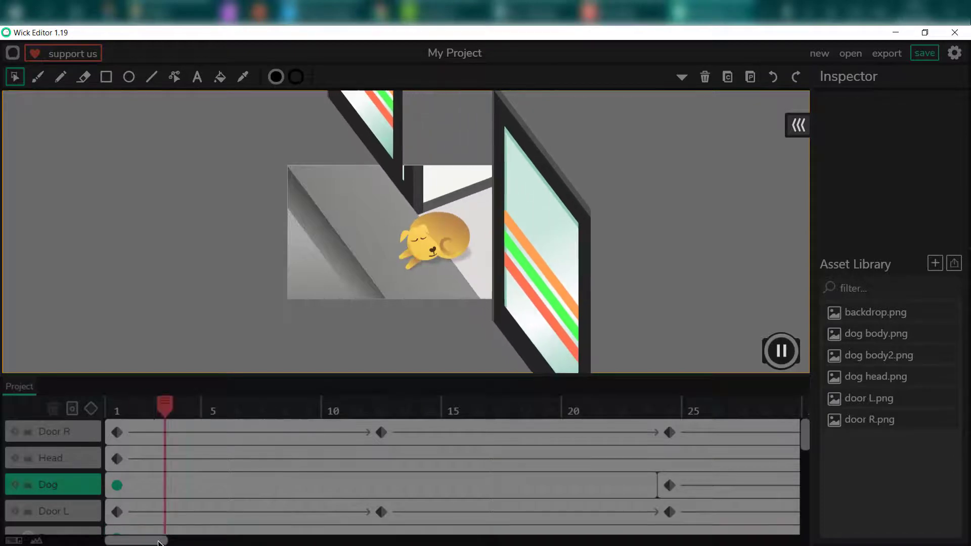
pyautogui.click(782, 351)
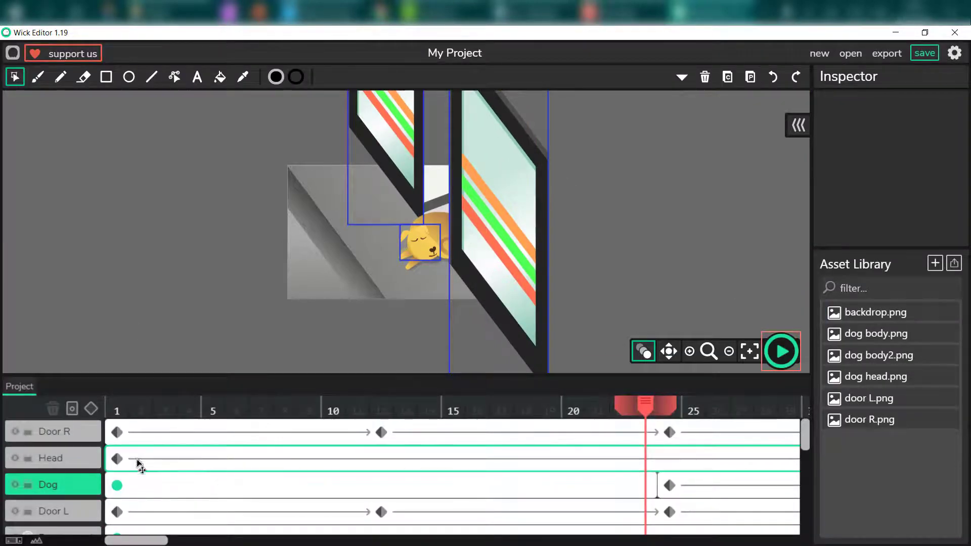
pyautogui.moveTo(118, 409); pyautogui.dragTo(292, 416)
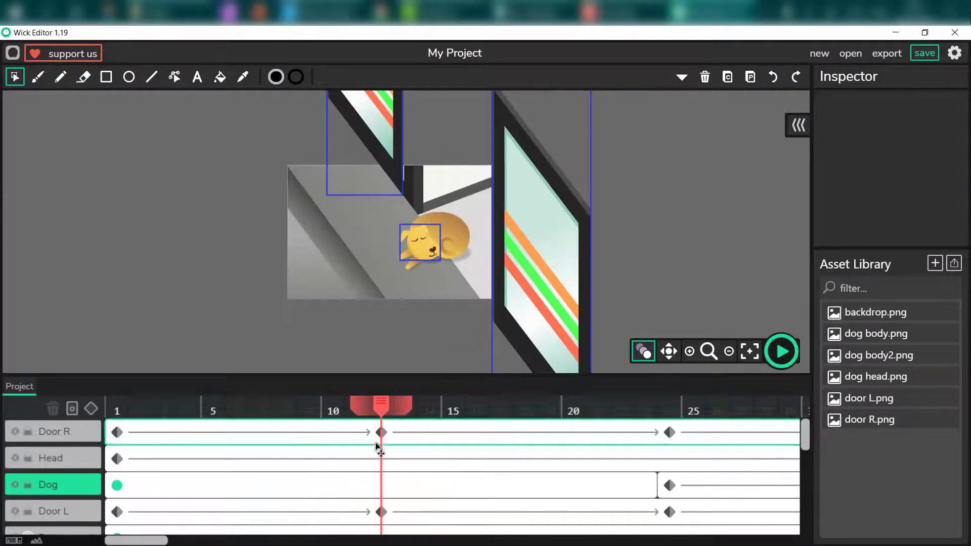
# Add a tween to the Head layer at frame 31.
pyautogui.moveTo(144, 540); pyautogui.dragTo(210, 540)
pyautogui.click(431, 462)
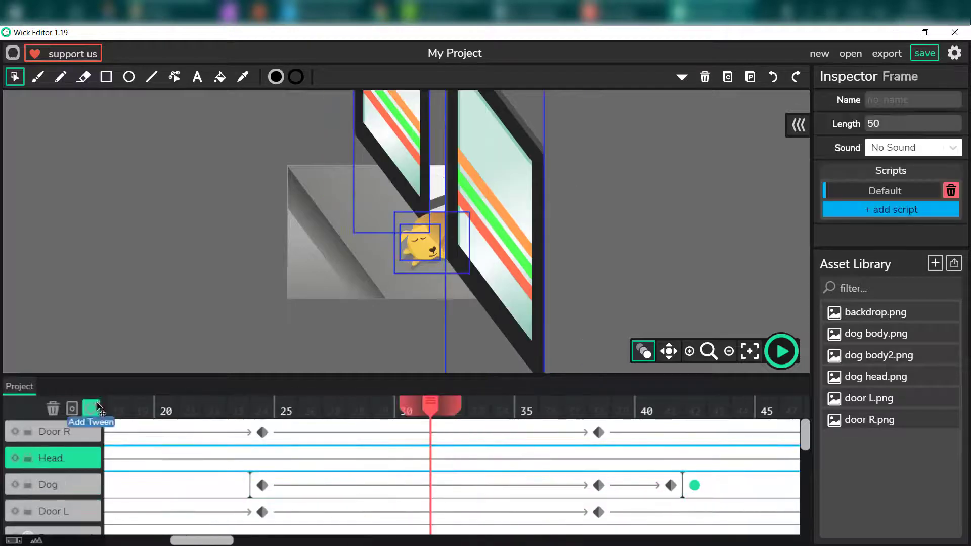
pyautogui.click(91, 408)
# At frame 31, rotate the dog's head to -7.171, enlarge it to about 1.09 scale, and move it up and right.
pyautogui.click(436, 251)
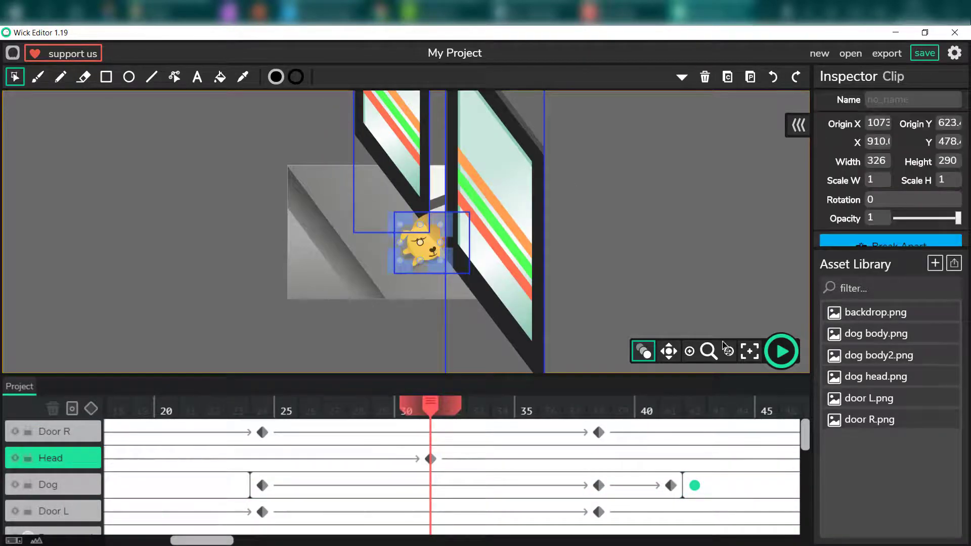
pyautogui.click(689, 351)
pyautogui.click(690, 351)
pyautogui.click(690, 351)
pyautogui.click(689, 351)
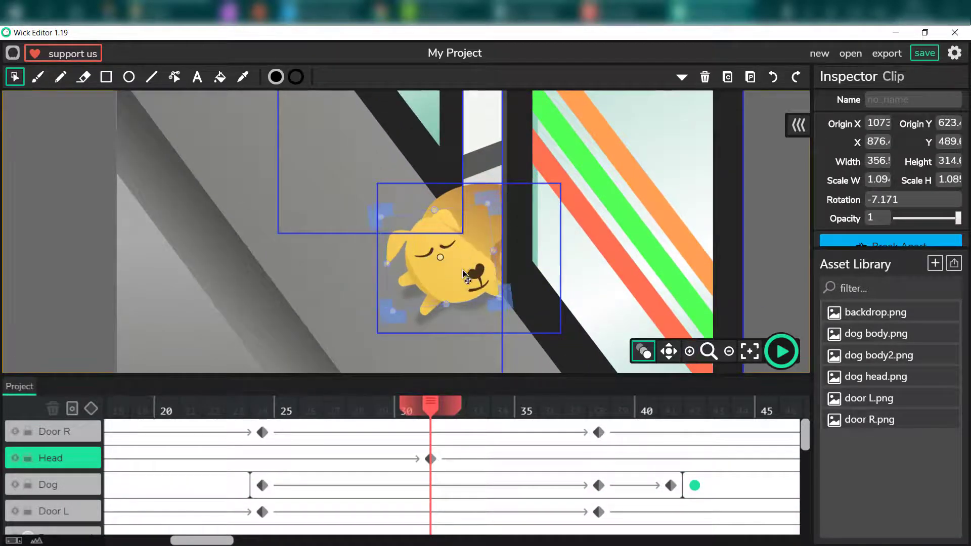
pyautogui.moveTo(465, 273); pyautogui.dragTo(494, 281)
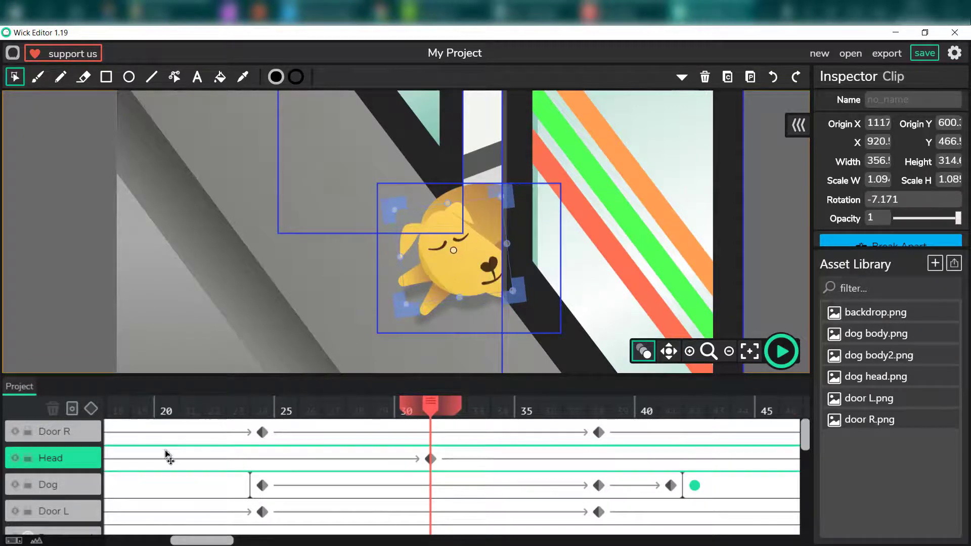
# Reorder the Door R layer directly below Head so the head lies in front of the door.
pyautogui.click(84, 432)
pyautogui.moveTo(85, 439); pyautogui.dragTo(153, 445)
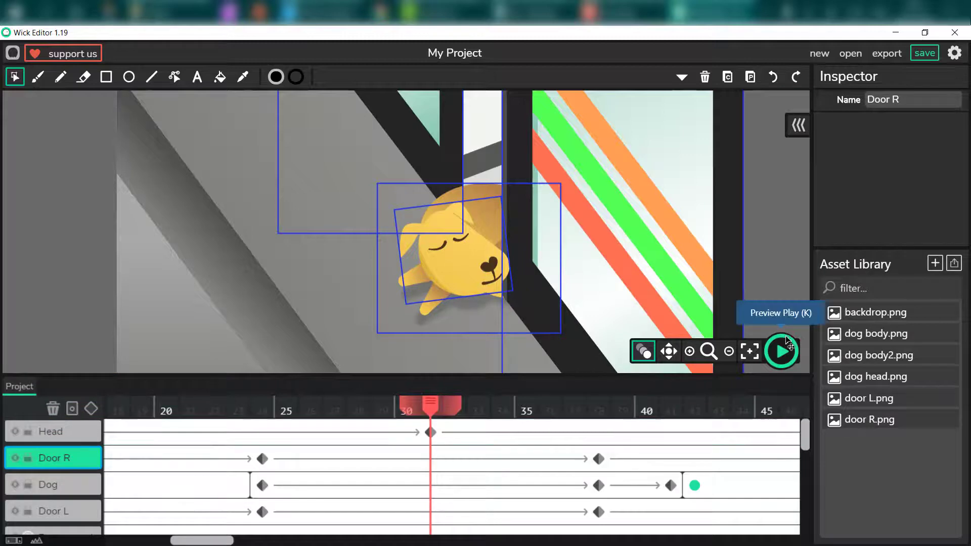
# Preview the animation at a wider view to check the head against the closing doors.
pyautogui.click(729, 351)
pyautogui.click(728, 351)
pyautogui.click(729, 351)
pyautogui.press('k')
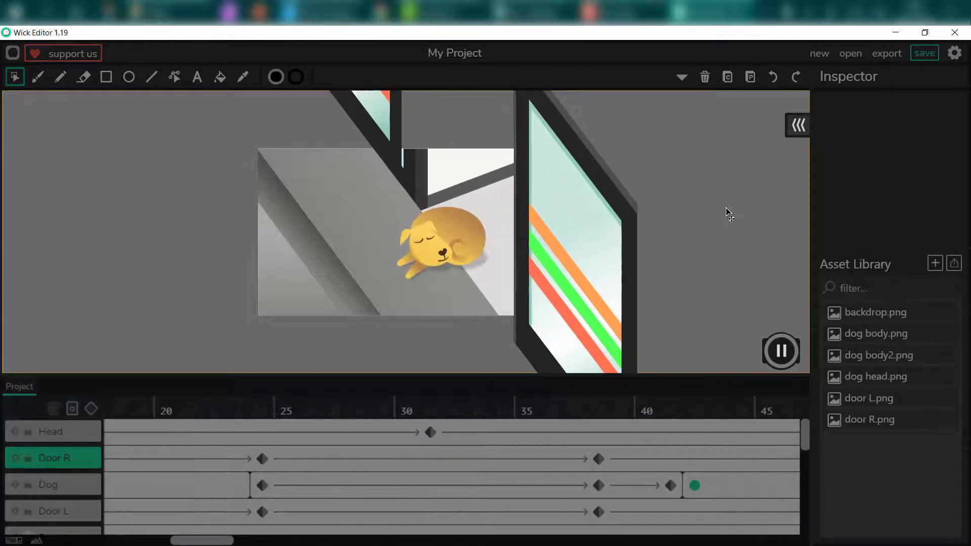
pyautogui.press('Return')
# At frame 38, widen the dog's body to about 573 and nudge it slightly left.
pyautogui.moveTo(213, 408); pyautogui.dragTo(599, 425)
pyautogui.click(597, 486)
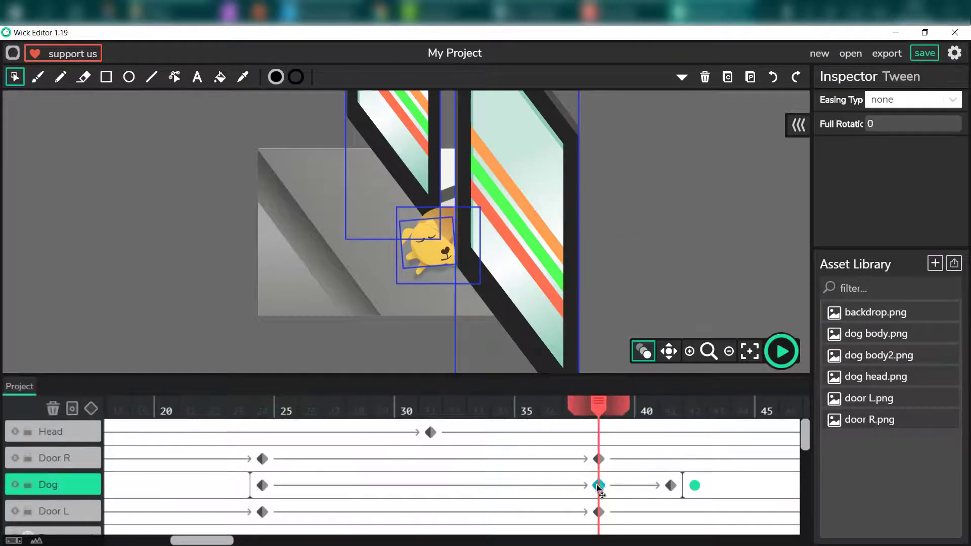
pyautogui.click(452, 226)
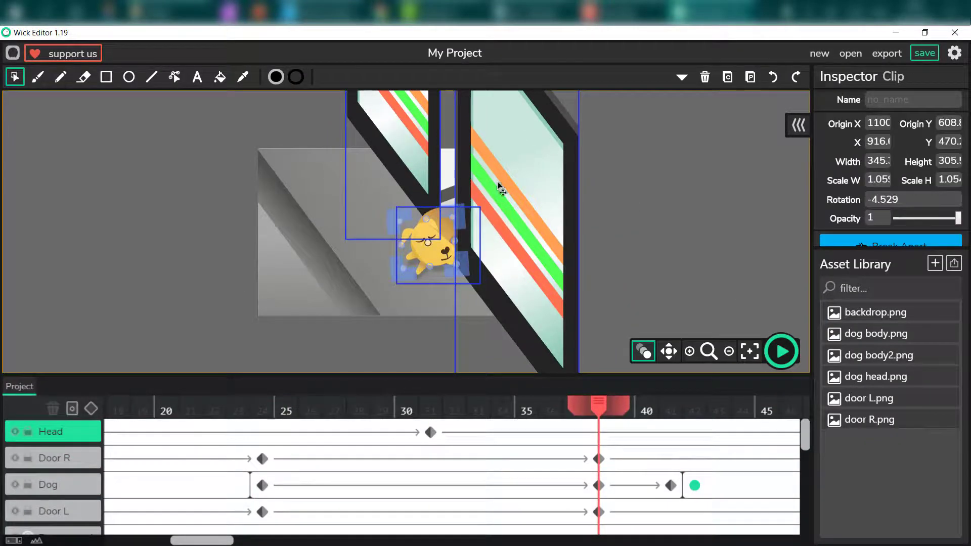
pyautogui.click(406, 278)
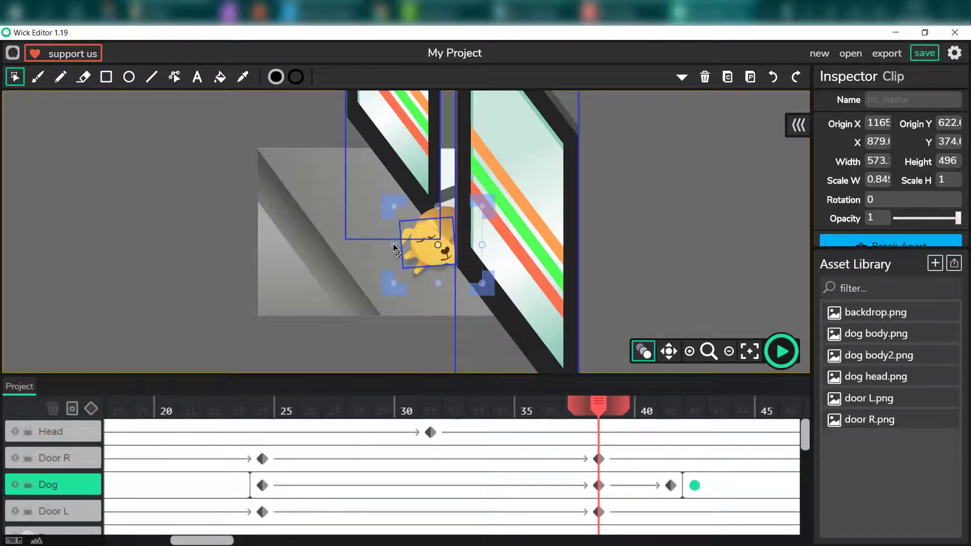
pyautogui.moveTo(598, 407); pyautogui.dragTo(679, 428)
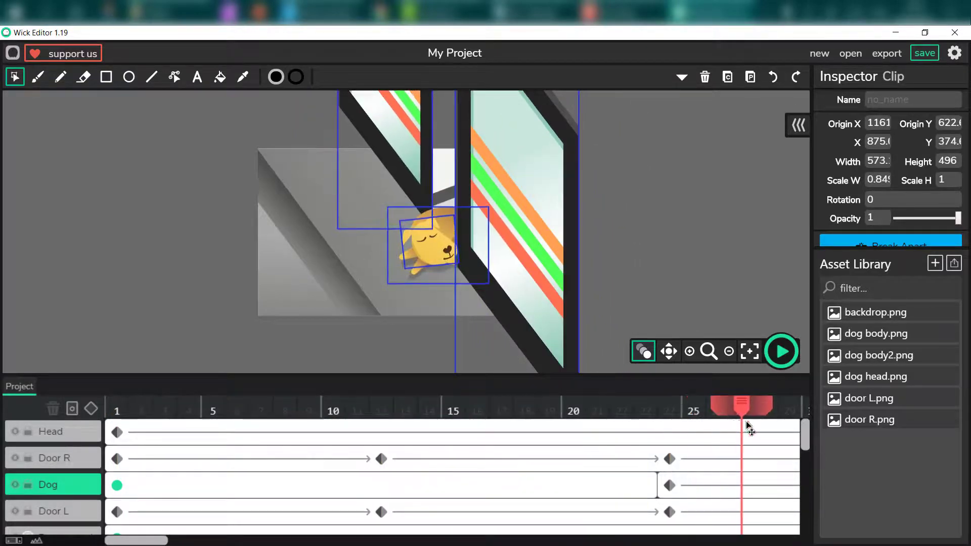
# At frame 38, nudge both Door L and Door R slightly up and to the left.
pyautogui.moveTo(750, 428); pyautogui.dragTo(551, 424)
pyautogui.click(551, 521)
pyautogui.click(413, 172)
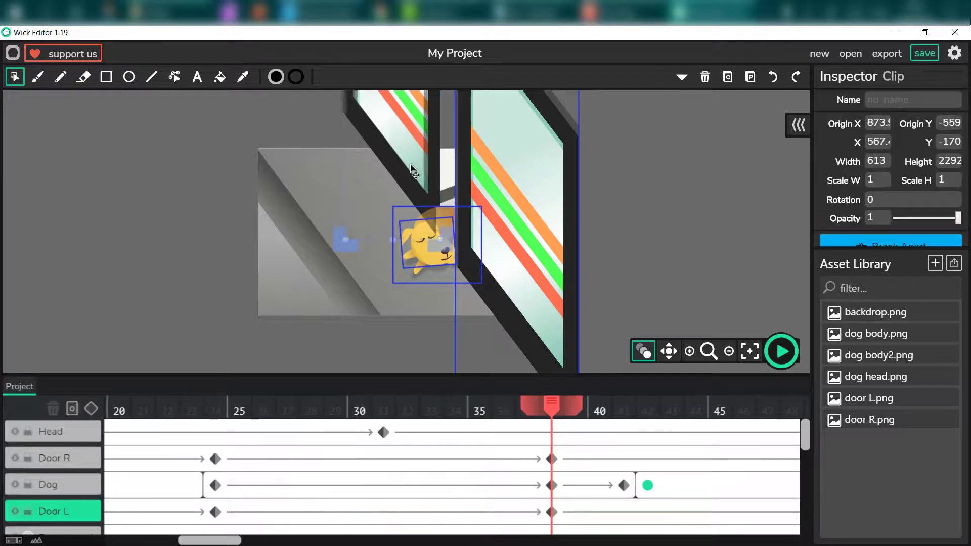
pyautogui.click(551, 461)
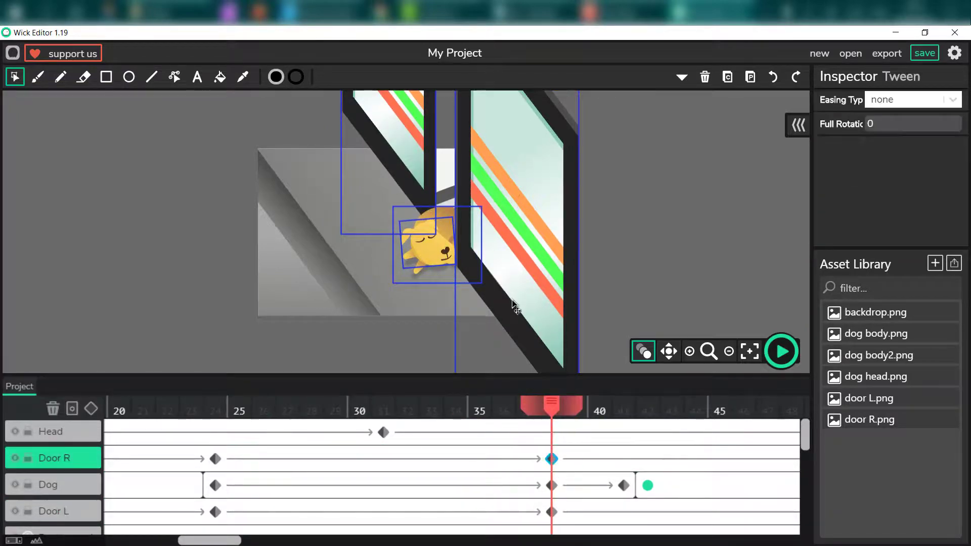
pyautogui.click(508, 300)
pyautogui.moveTo(512, 300); pyautogui.dragTo(507, 295)
# Preview the animation from frame 1 to check the adjusted doors and dog body.
pyautogui.moveTo(552, 405); pyautogui.dragTo(800, 445)
pyautogui.moveTo(202, 540); pyautogui.dragTo(121, 539)
pyautogui.click(112, 406)
pyautogui.click(781, 352)
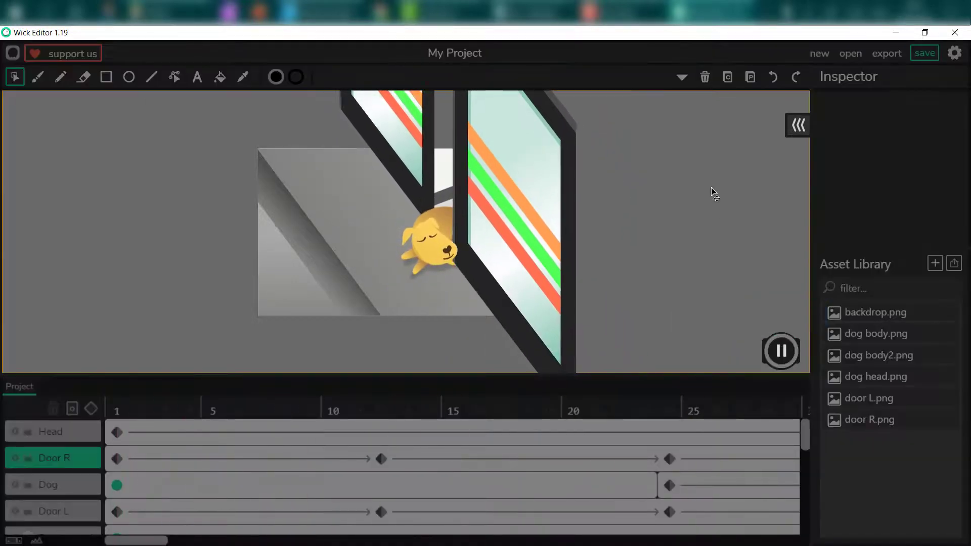
pyautogui.press('k')
# Delete the Head layer's tween at frame 31.
pyautogui.click(470, 431)
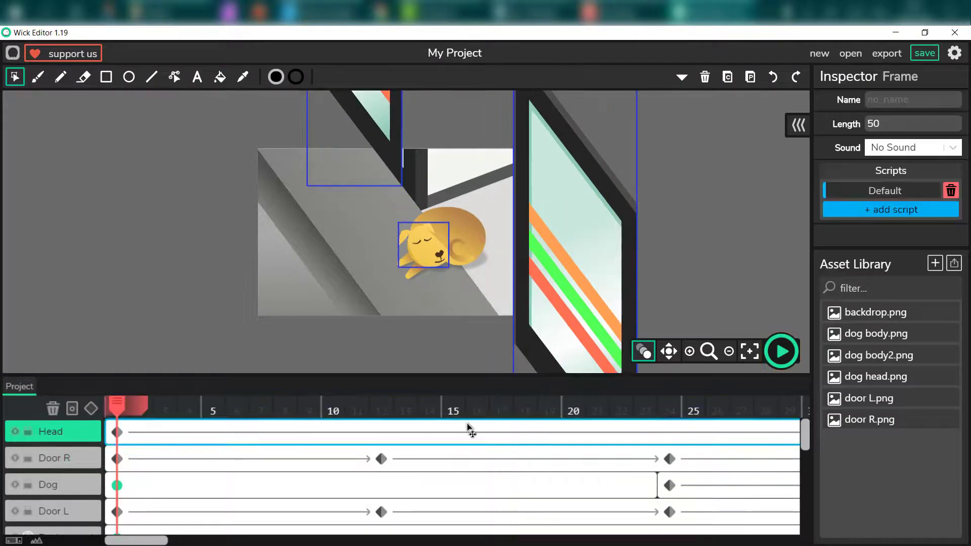
pyautogui.moveTo(161, 541); pyautogui.dragTo(197, 541)
pyautogui.click(625, 434)
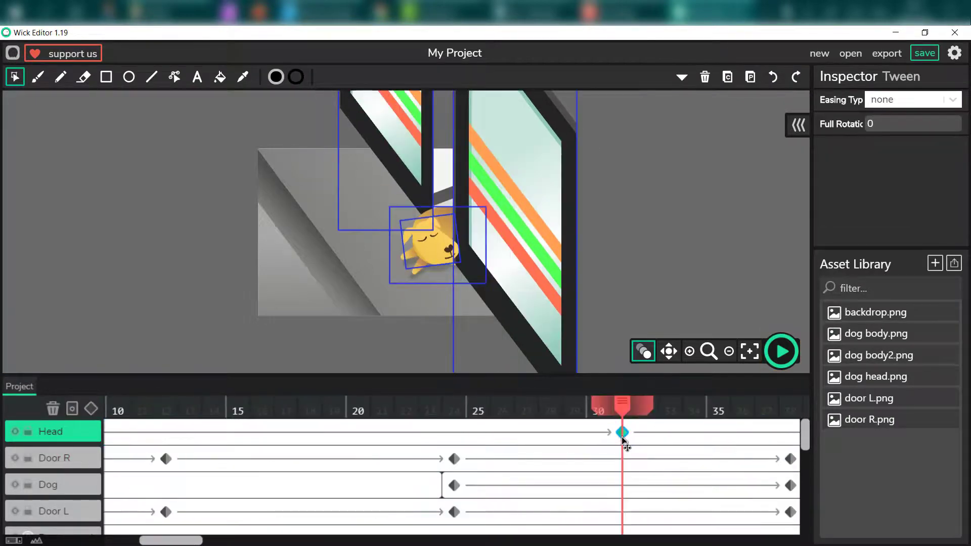
pyautogui.click(52, 411)
# Add a Head tween at frame 21 and remove the Head tween at frame 24.
pyautogui.moveTo(626, 409); pyautogui.dragTo(598, 411)
pyautogui.click(669, 435)
pyautogui.click(91, 408)
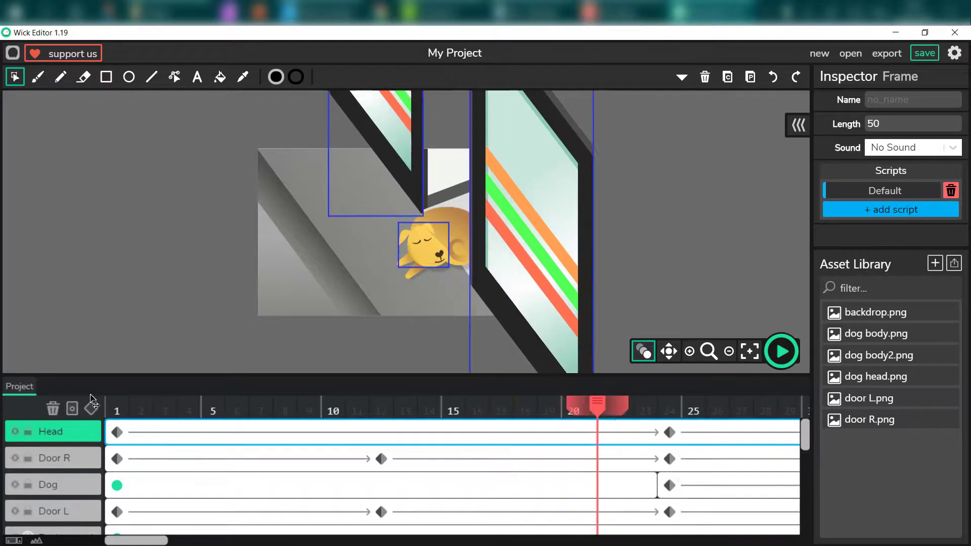
pyautogui.click(91, 408)
pyautogui.click(671, 435)
pyautogui.click(54, 408)
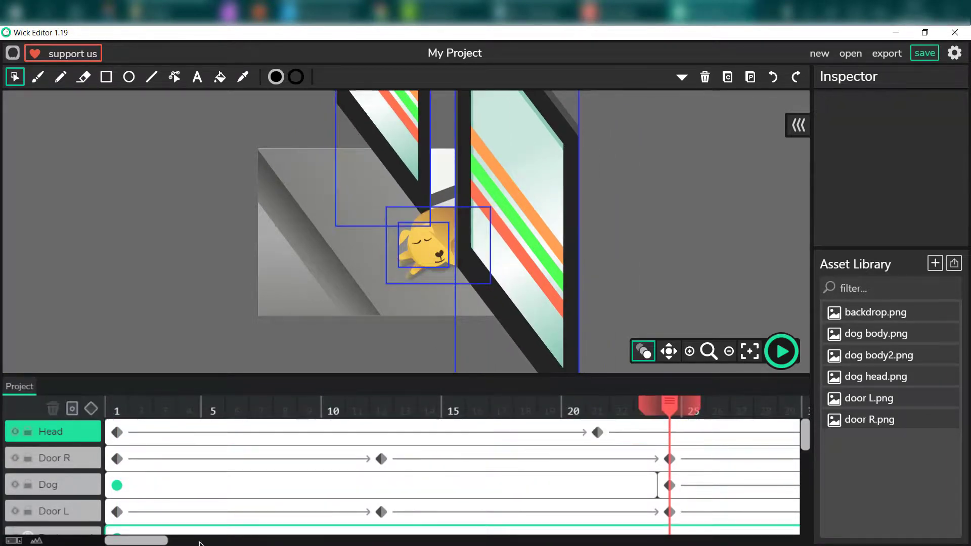
# Add a Head tween at frame 32, rotating the head to -8.029 and enlarging it to about 1.15 by 1.10 scale.
pyautogui.moveTo(128, 541); pyautogui.dragTo(200, 542)
pyautogui.click(456, 432)
pyautogui.moveTo(536, 407); pyautogui.dragTo(405, 420)
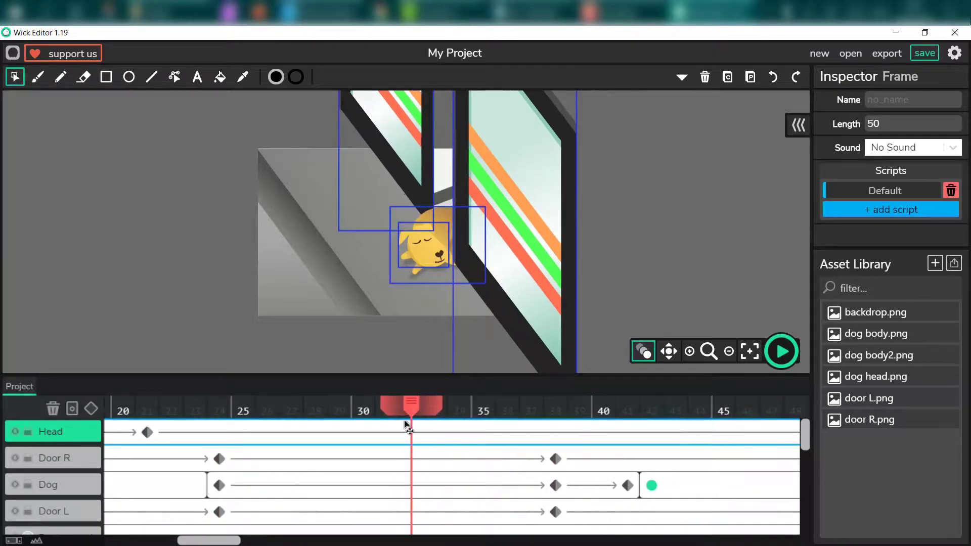
pyautogui.click(449, 273)
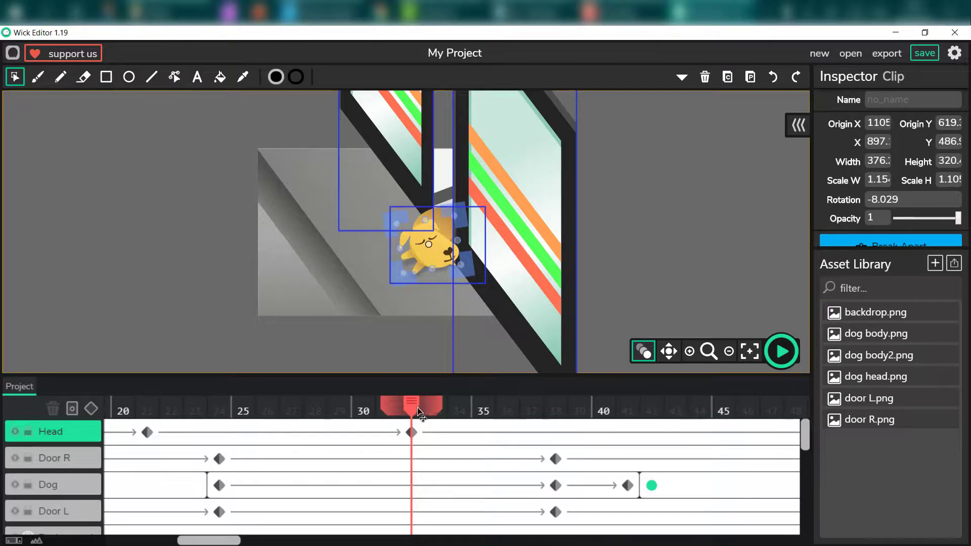
# Preview the animation from frame 1 to check the new head movement.
pyautogui.moveTo(419, 410); pyautogui.dragTo(116, 410)
pyautogui.click(781, 352)
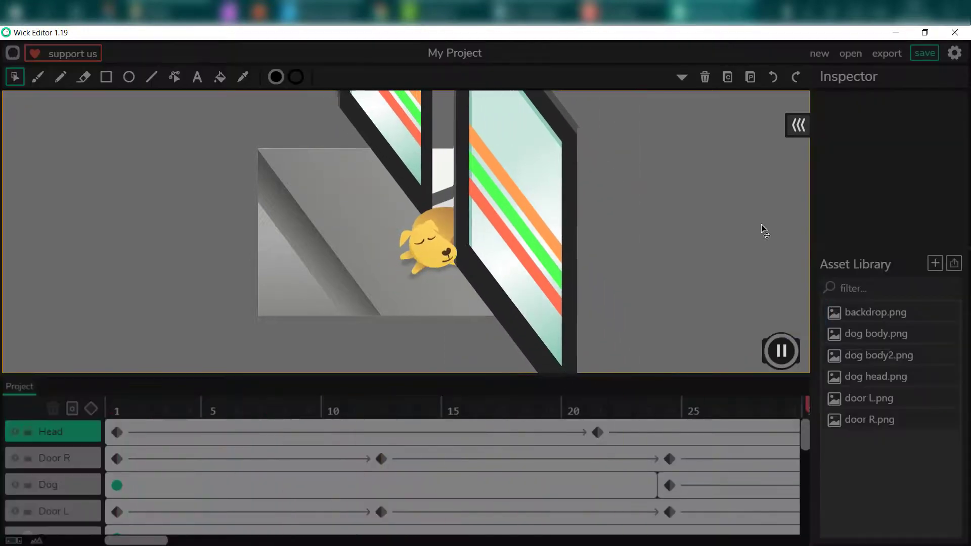
pyautogui.press('Return')
# Move the Head tween from frame 21 to frame 24 and adjust the head at its frame 32 tween.
pyautogui.moveTo(137, 541); pyautogui.dragTo(198, 541)
pyautogui.moveTo(217, 434); pyautogui.dragTo(289, 435)
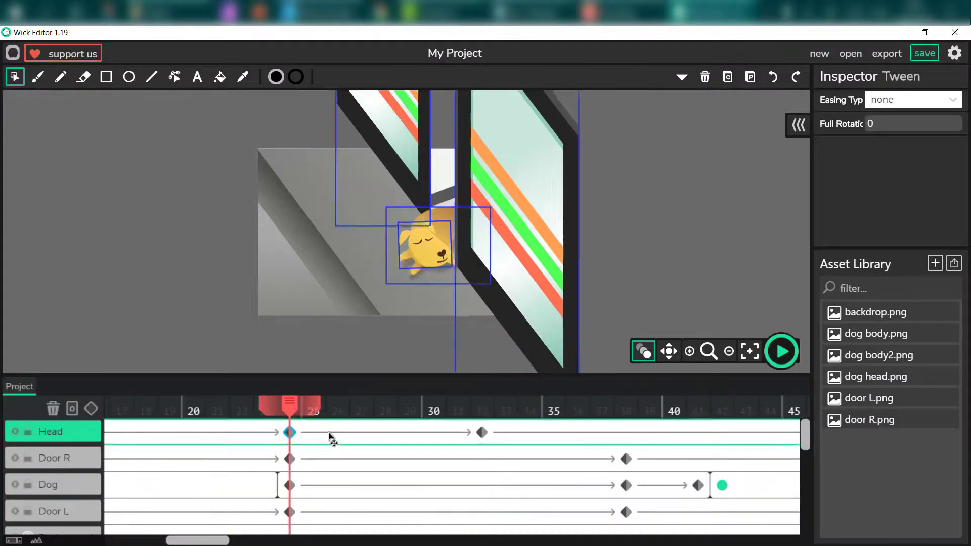
pyautogui.click(481, 432)
pyautogui.click(461, 270)
# Preview the animation once more to check the retimed head tweens.
pyautogui.click(781, 351)
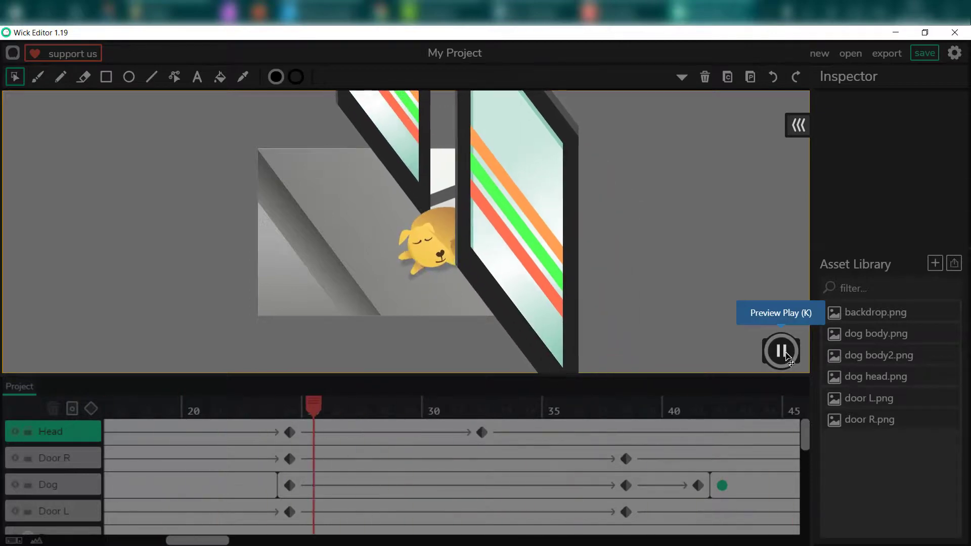
pyautogui.click(786, 354)
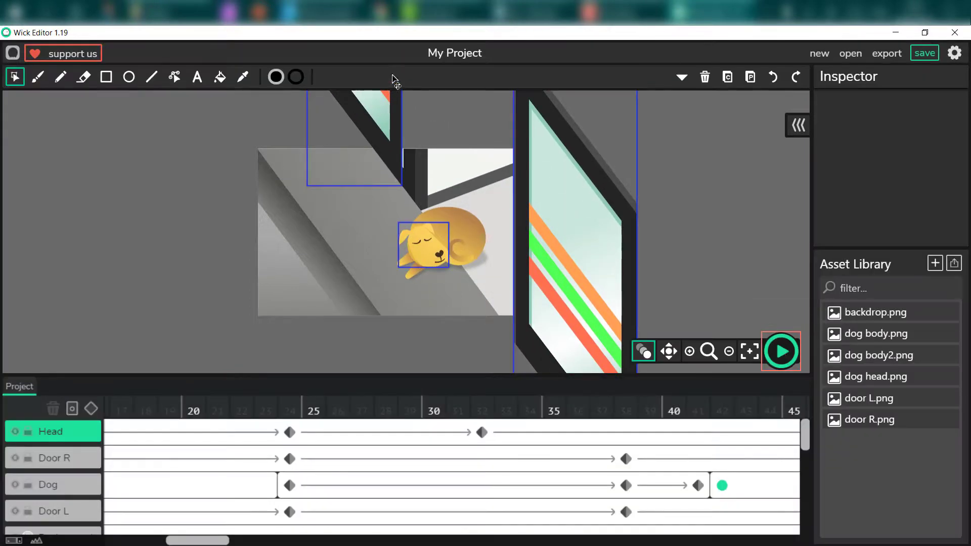
# Export the animation as an MP4 video.
pyautogui.click(889, 58)
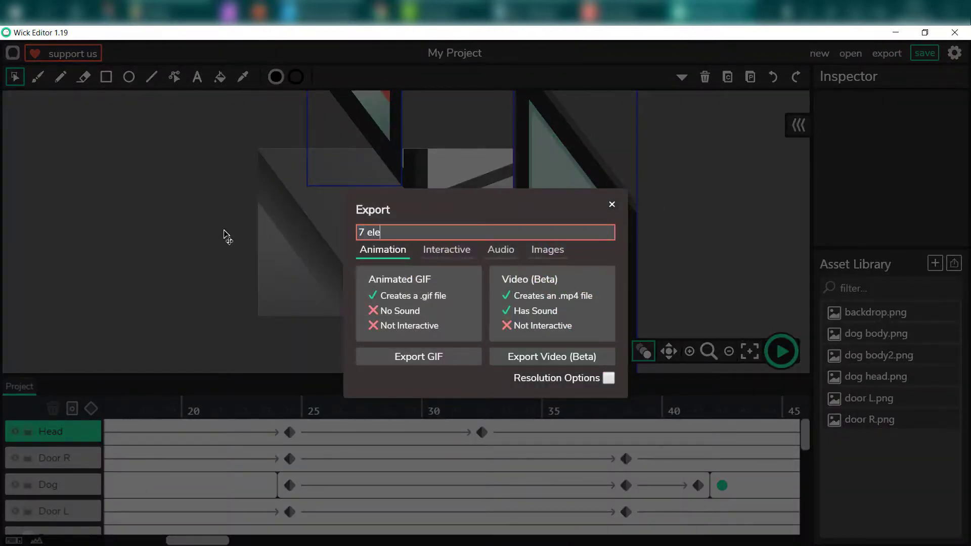
pyautogui.click(570, 357)
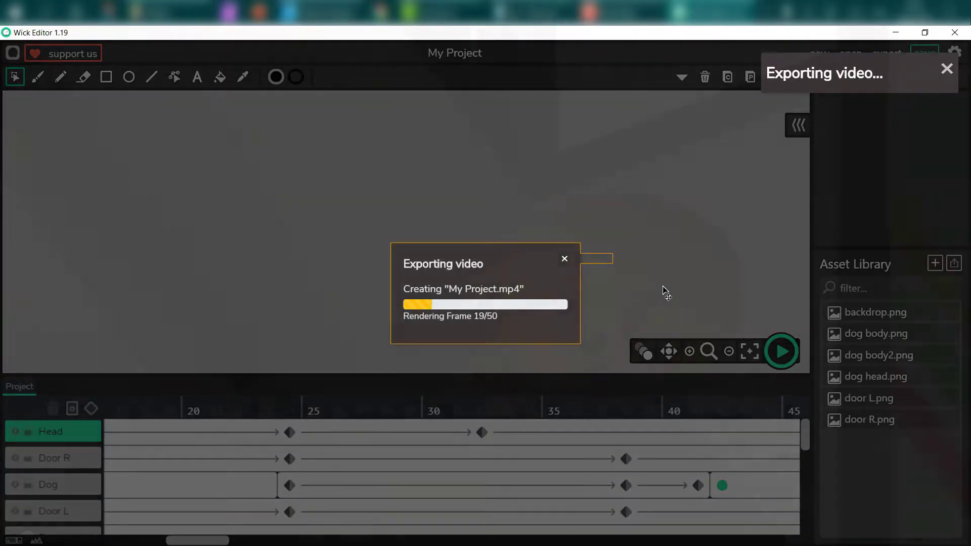